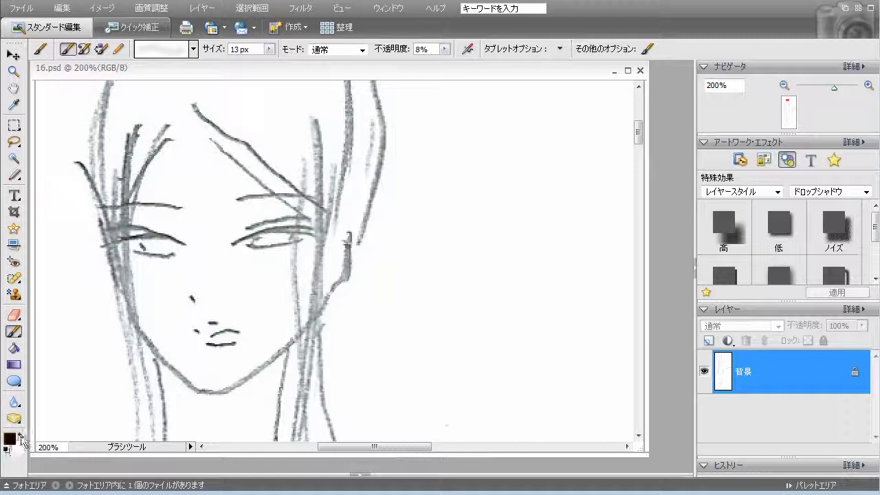
Set the foreground colour to magenta #db1fd9 and paint soft blush on both cheeks with the soft 35 px brush
{"action": "left_click", "coordinate": [9, 437]}
{"action": "left_click", "coordinate": [416, 141]}
{"action": "left_click", "coordinate": [373, 137]}
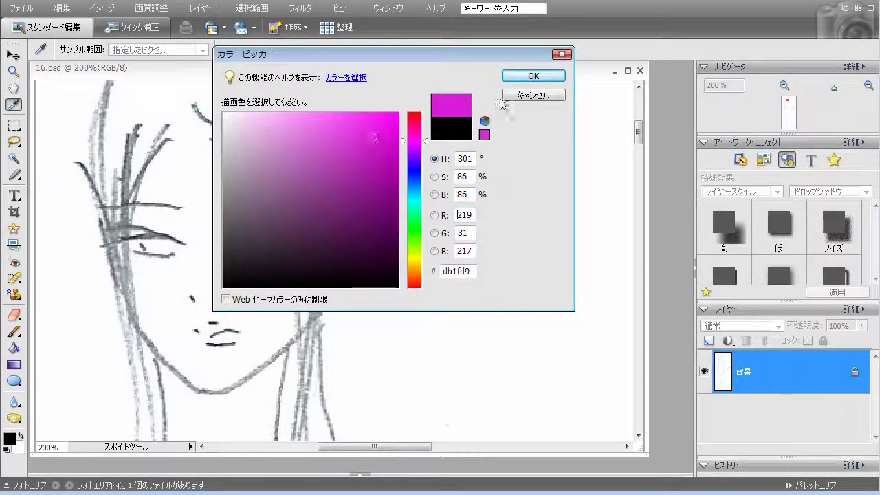
{"action": "left_click", "coordinate": [534, 76]}
{"action": "left_click", "coordinate": [193, 50]}
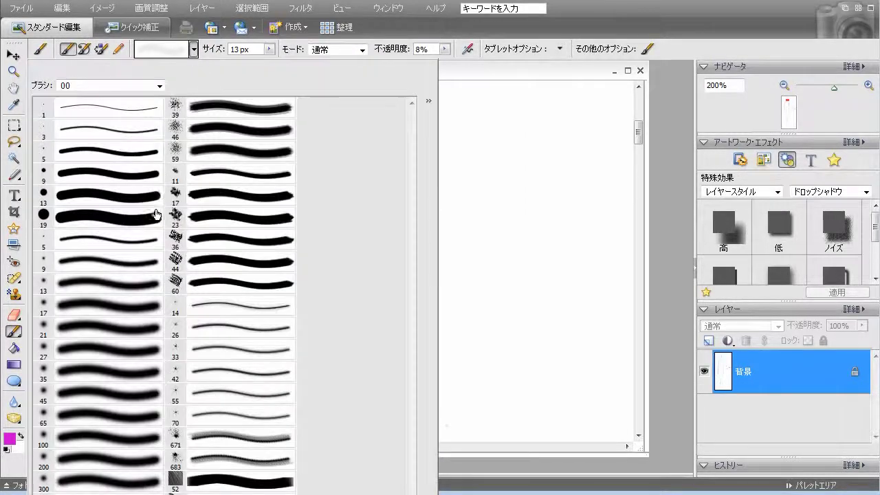
{"action": "left_click", "coordinate": [130, 368]}
{"action": "left_click", "coordinate": [465, 73]}
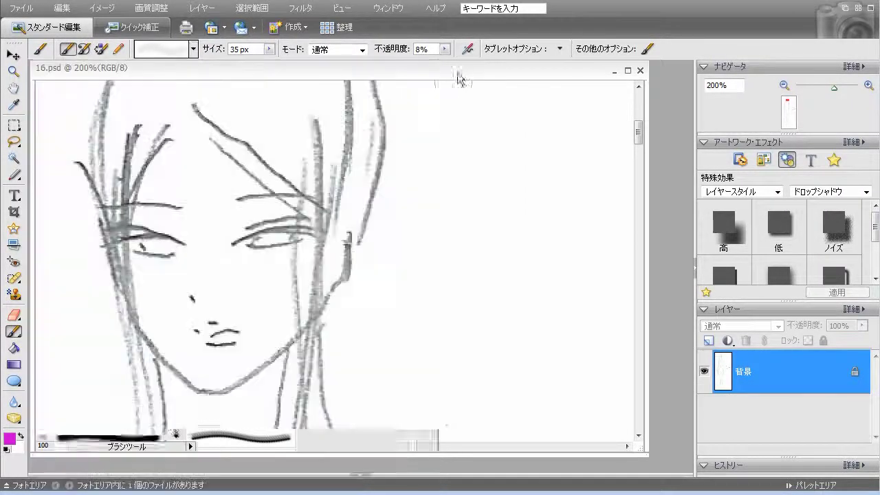
{"action": "left_click_drag", "start_coordinate": [275, 277], "coordinate": [295, 276]}
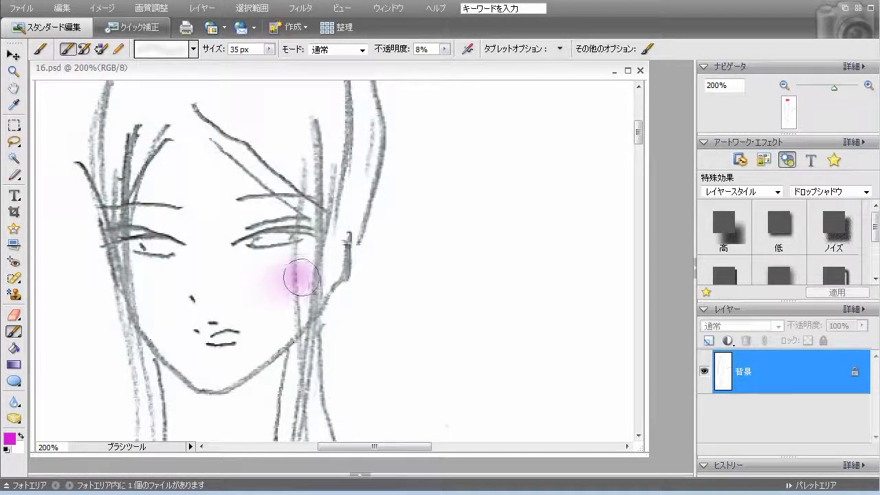
{"action": "left_click_drag", "start_coordinate": [161, 305], "coordinate": [141, 292]}
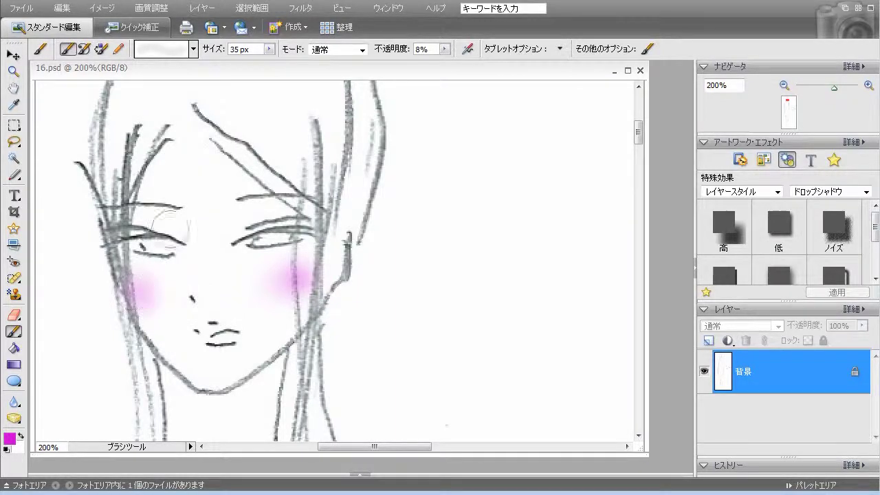
Colour the lips magenta with the soft 13 px brush
{"action": "left_click", "coordinate": [194, 50]}
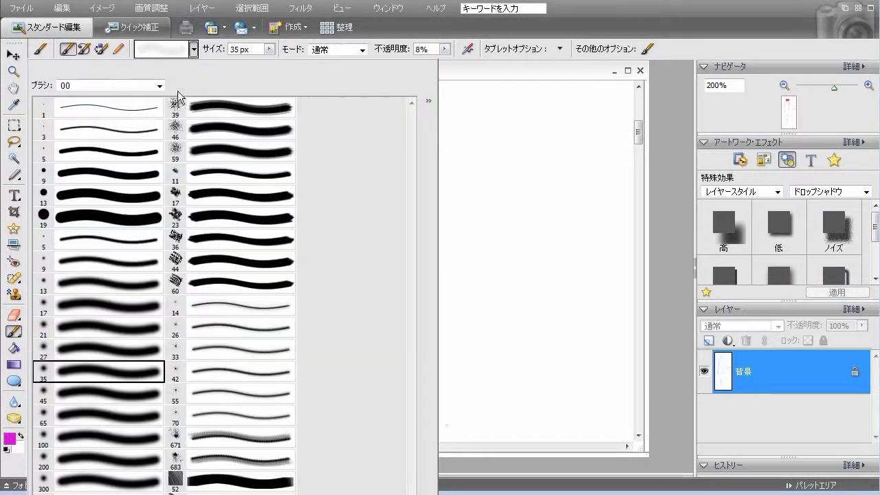
{"action": "left_click", "coordinate": [145, 282]}
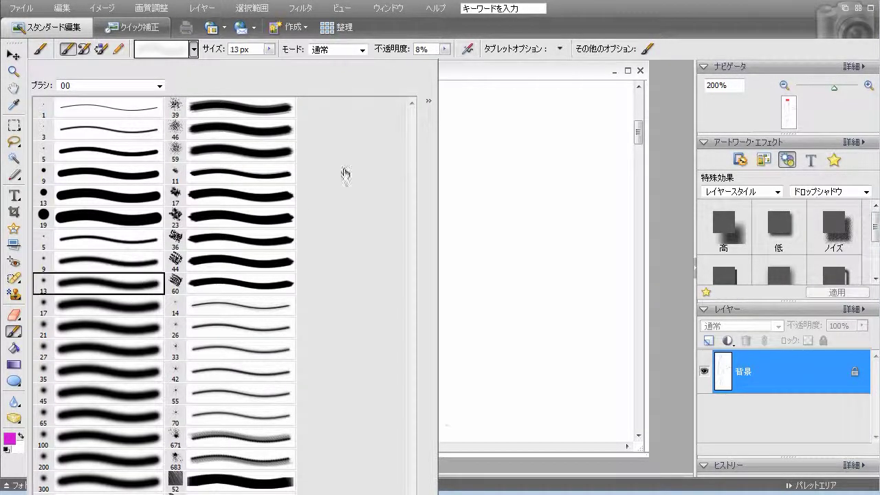
{"action": "left_click", "coordinate": [477, 77]}
{"action": "mouse_move", "coordinate": [212, 340]}
{"action": "left_mouse_down"}
{"action": "mouse_move", "coordinate": [233, 339]}
{"action": "mouse_move", "coordinate": [211, 323]}
{"action": "mouse_move", "coordinate": [203, 335]}
{"action": "mouse_move", "coordinate": [232, 338]}
{"action": "left_mouse_up"}
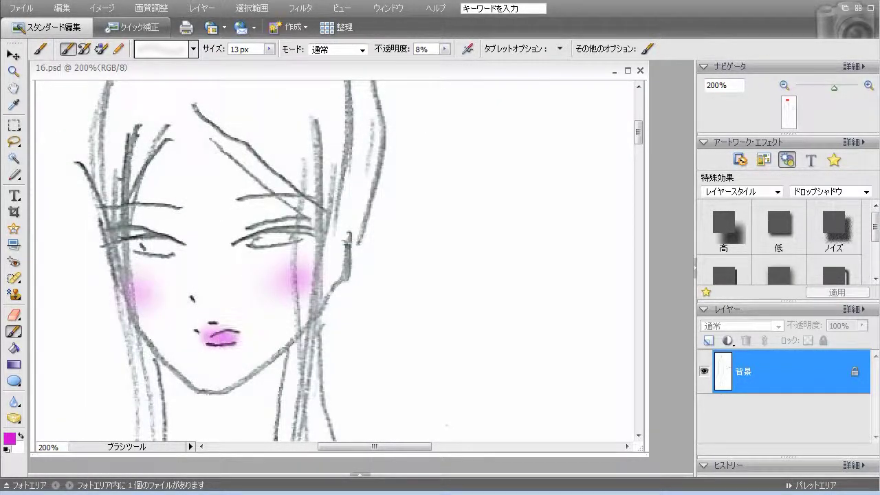
Set the foreground colour to dark purple #200420 and softly shade both eyelids and the side of the nose bridge
{"action": "left_click", "coordinate": [9, 438]}
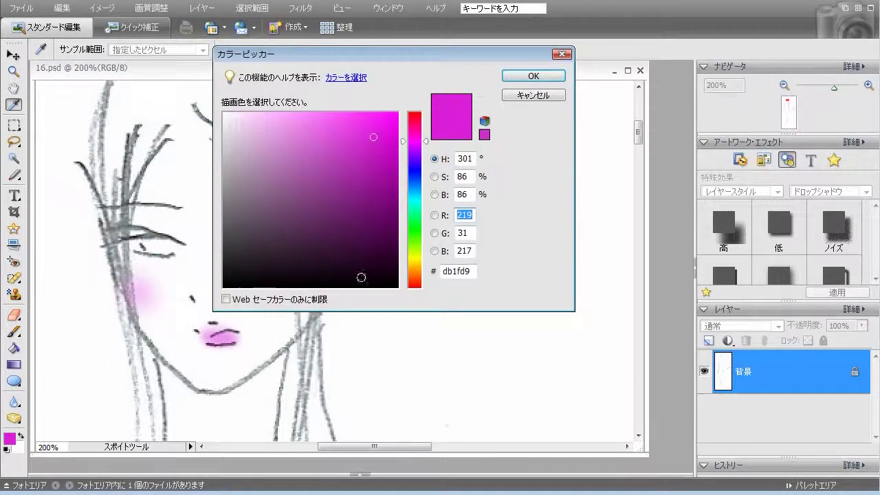
{"action": "left_click", "coordinate": [369, 270]}
{"action": "left_click", "coordinate": [376, 265]}
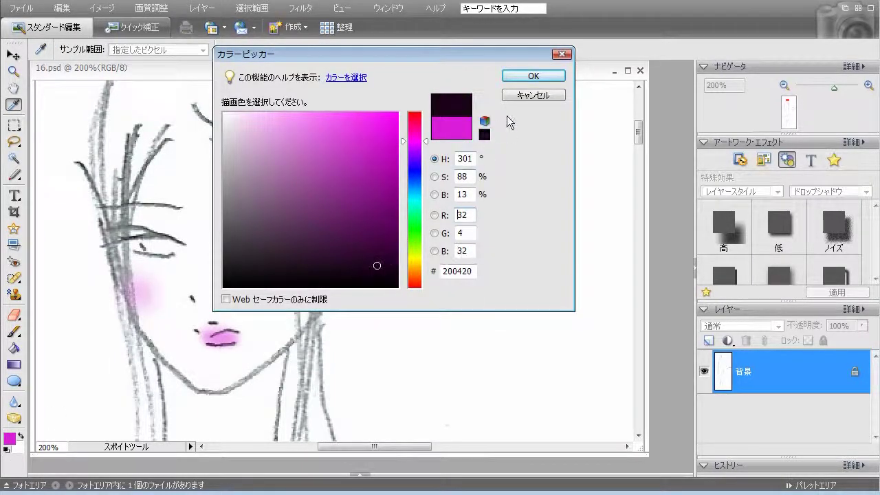
{"action": "left_click", "coordinate": [520, 80]}
{"action": "mouse_move", "coordinate": [232, 240]}
{"action": "left_mouse_down"}
{"action": "mouse_move", "coordinate": [289, 226]}
{"action": "mouse_move", "coordinate": [251, 232]}
{"action": "mouse_move", "coordinate": [312, 233]}
{"action": "mouse_move", "coordinate": [299, 233]}
{"action": "mouse_move", "coordinate": [310, 240]}
{"action": "left_mouse_up"}
{"action": "mouse_move", "coordinate": [172, 241]}
{"action": "left_mouse_down"}
{"action": "mouse_move", "coordinate": [137, 231]}
{"action": "mouse_move", "coordinate": [175, 241]}
{"action": "mouse_move", "coordinate": [170, 233]}
{"action": "mouse_move", "coordinate": [184, 285]}
{"action": "left_mouse_up"}
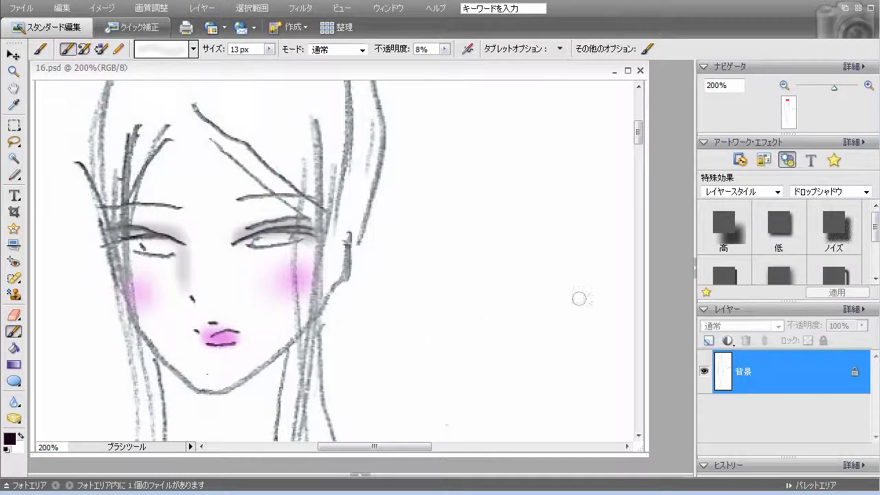
Paint a soft shadow on the neck beneath the chin and jawline
{"action": "left_click_drag", "start_coordinate": [638, 137], "coordinate": [638, 144]}
{"action": "mouse_move", "coordinate": [220, 288]}
{"action": "left_mouse_down"}
{"action": "mouse_move", "coordinate": [177, 286]}
{"action": "mouse_move", "coordinate": [178, 295]}
{"action": "mouse_move", "coordinate": [216, 301]}
{"action": "mouse_move", "coordinate": [282, 260]}
{"action": "mouse_move", "coordinate": [272, 344]}
{"action": "mouse_move", "coordinate": [254, 297]}
{"action": "mouse_move", "coordinate": [286, 274]}
{"action": "left_mouse_up"}
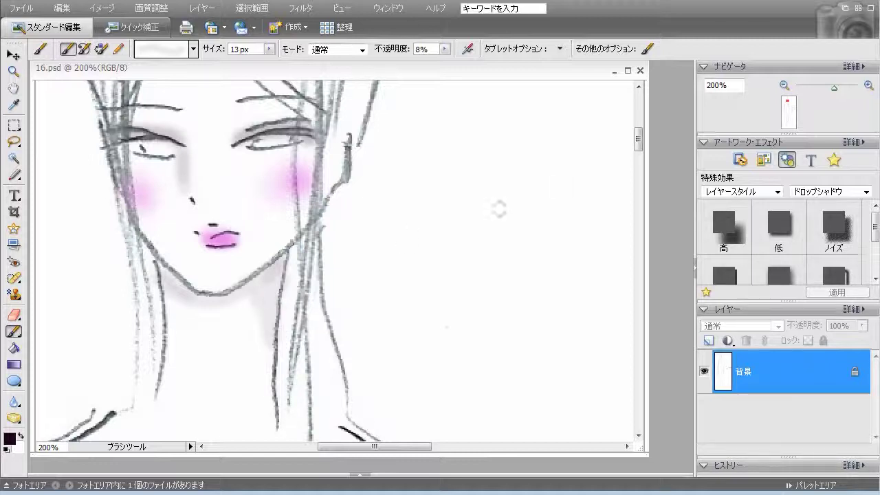
{"action": "left_click_drag", "start_coordinate": [638, 139], "coordinate": [638, 132]}
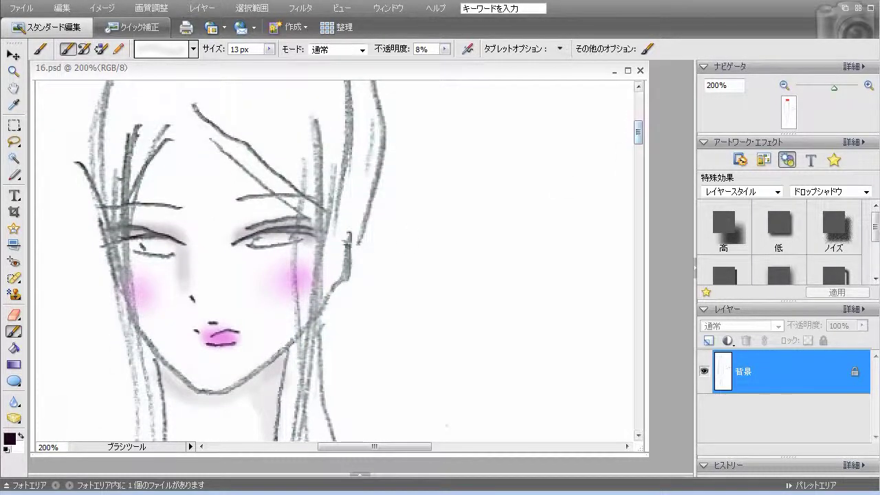
Reset the foreground colour to black and softly fill the irises of both eyes
{"action": "left_click", "coordinate": [7, 449]}
{"action": "left_click_drag", "start_coordinate": [151, 245], "coordinate": [165, 250]}
{"action": "mouse_move", "coordinate": [292, 231]}
{"action": "left_mouse_down"}
{"action": "mouse_move", "coordinate": [259, 241]}
{"action": "mouse_move", "coordinate": [292, 238]}
{"action": "mouse_move", "coordinate": [275, 240]}
{"action": "left_mouse_up"}
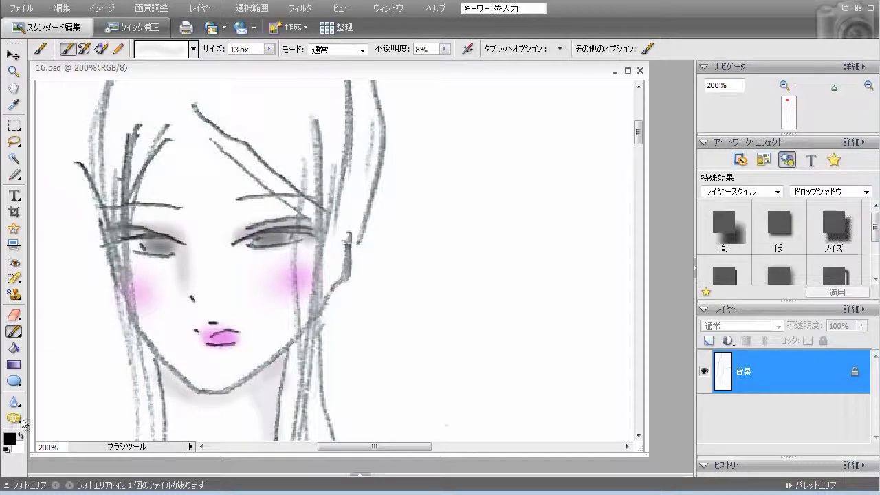
Paint a black pupil in each eye with the 3 px brush at 60% opacity
{"action": "left_click", "coordinate": [193, 49]}
{"action": "left_click", "coordinate": [154, 128]}
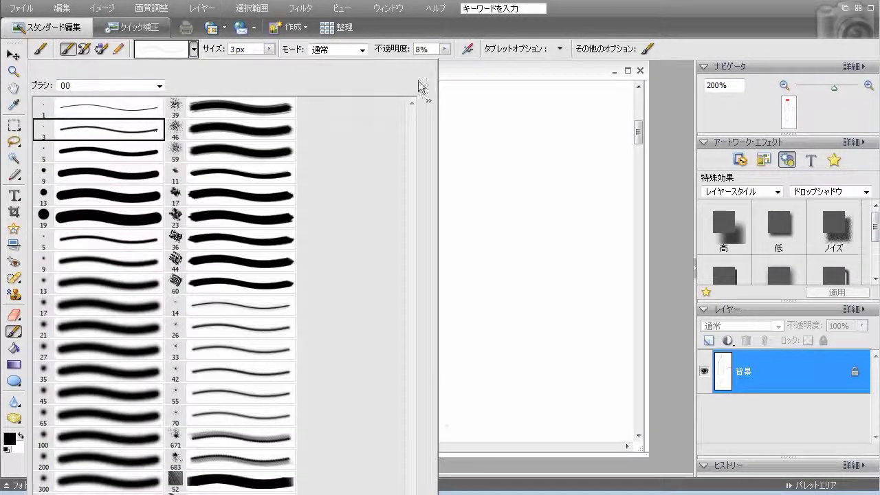
{"action": "left_click", "coordinate": [445, 49]}
{"action": "left_click_drag", "start_coordinate": [444, 62], "coordinate": [482, 63]}
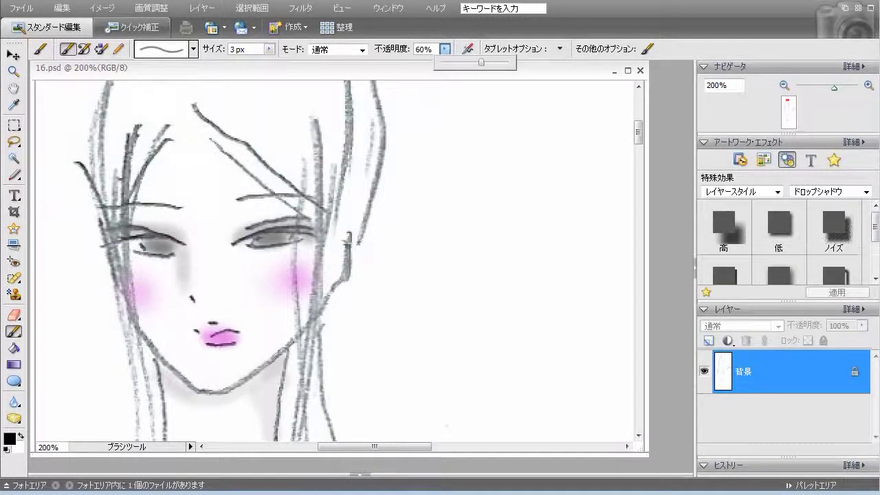
{"action": "left_click", "coordinate": [268, 240]}
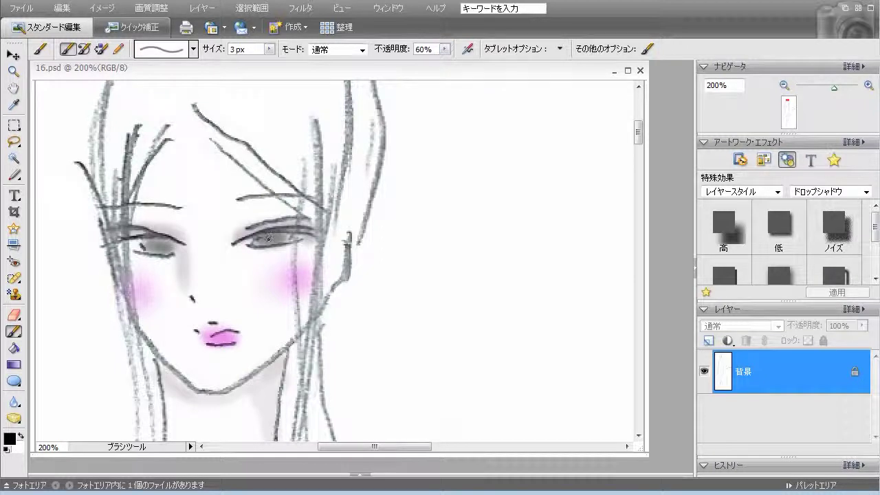
{"action": "left_click_drag", "start_coordinate": [162, 249], "coordinate": [165, 247]}
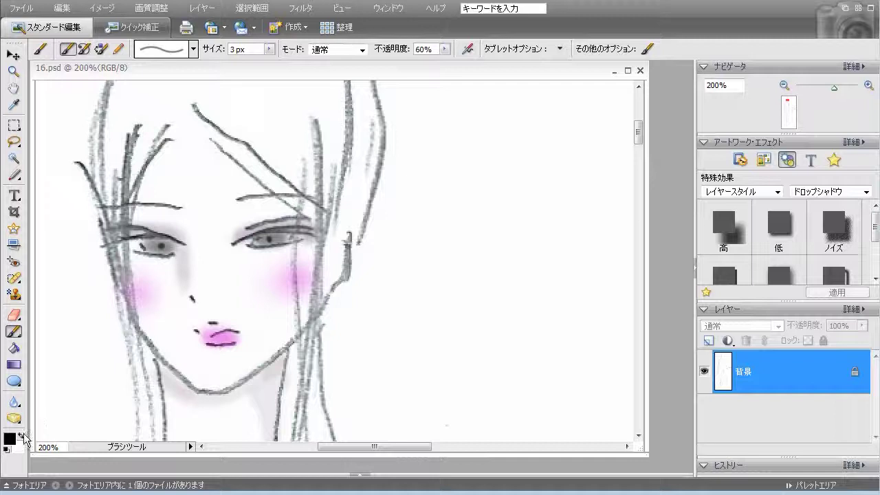
Add white highlights to both eyes and the lower lip at 100% brush opacity
{"action": "left_click", "coordinate": [22, 436]}
{"action": "left_click", "coordinate": [445, 49]}
{"action": "left_click_drag", "start_coordinate": [448, 62], "coordinate": [487, 75]}
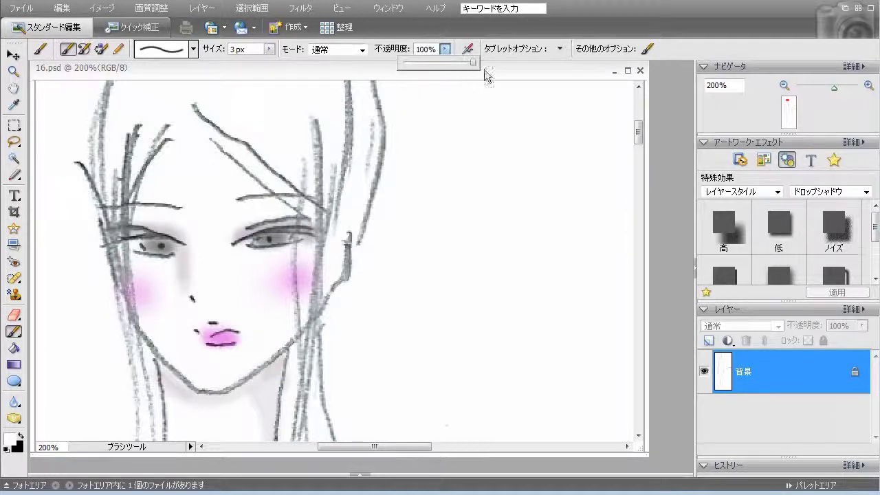
{"action": "left_click", "coordinate": [156, 250]}
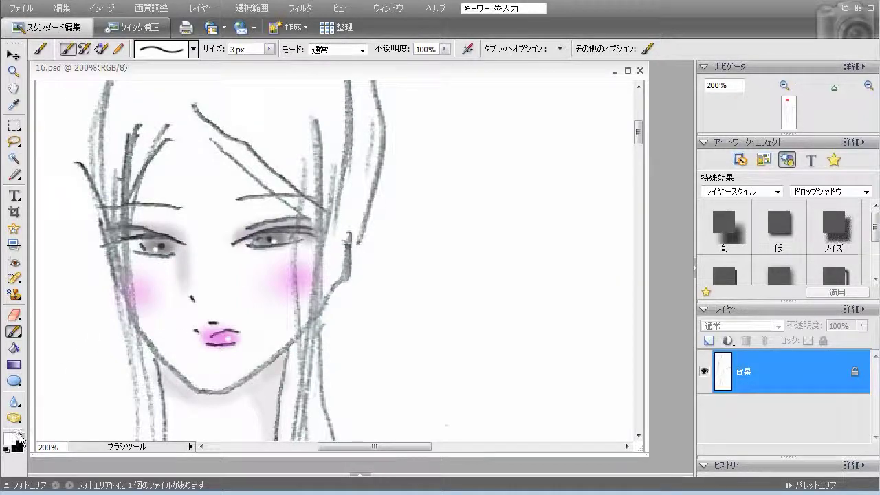
Draw fine black eyelashes on both eyes with the 1 px brush at 56% opacity
{"action": "left_click", "coordinate": [194, 50]}
{"action": "left_click", "coordinate": [148, 107]}
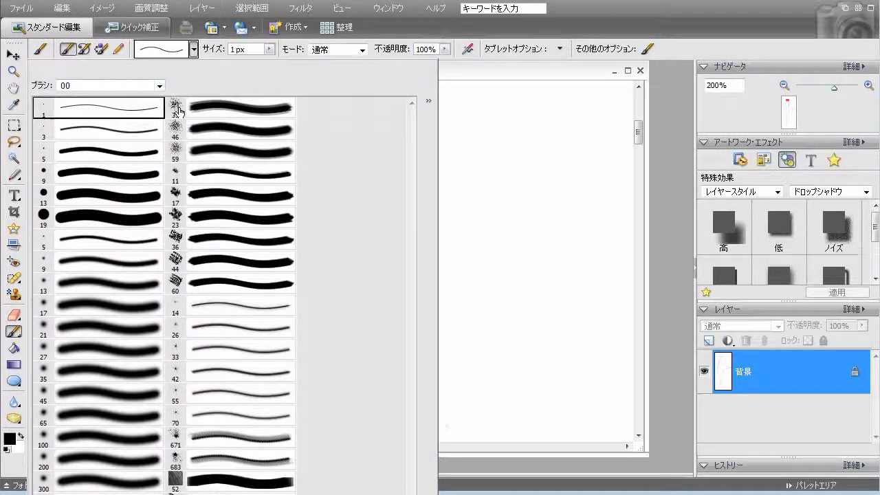
{"action": "left_click", "coordinate": [444, 57]}
{"action": "left_click", "coordinate": [445, 57]}
{"action": "left_click_drag", "start_coordinate": [446, 62], "coordinate": [413, 62]}
{"action": "key", "text": "Return"}
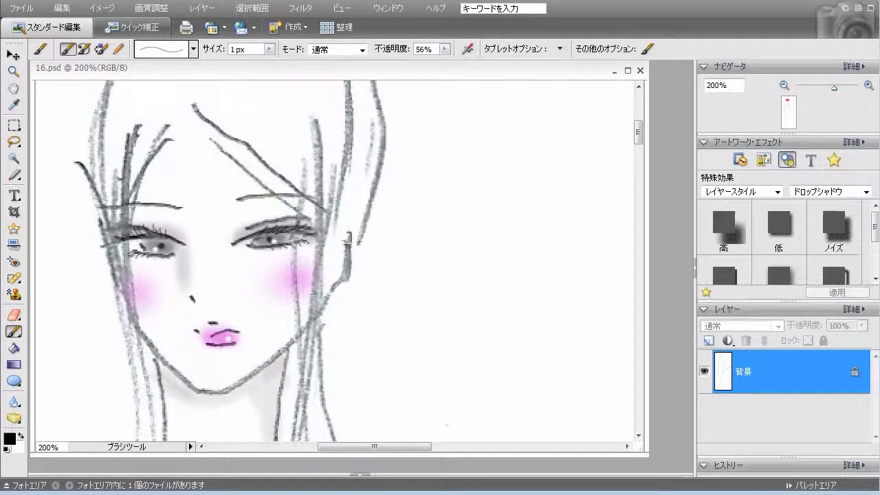
Set the foreground colour to dark brown and tint the irises and the lower lid line with the 3 px brush at 22% opacity
{"action": "left_click", "coordinate": [10, 438]}
{"action": "left_click_drag", "start_coordinate": [422, 281], "coordinate": [422, 276]}
{"action": "mouse_move", "coordinate": [383, 251]}
{"action": "left_mouse_down"}
{"action": "mouse_move", "coordinate": [351, 240]}
{"action": "mouse_move", "coordinate": [364, 234]}
{"action": "left_mouse_up"}
{"action": "left_click", "coordinate": [532, 76]}
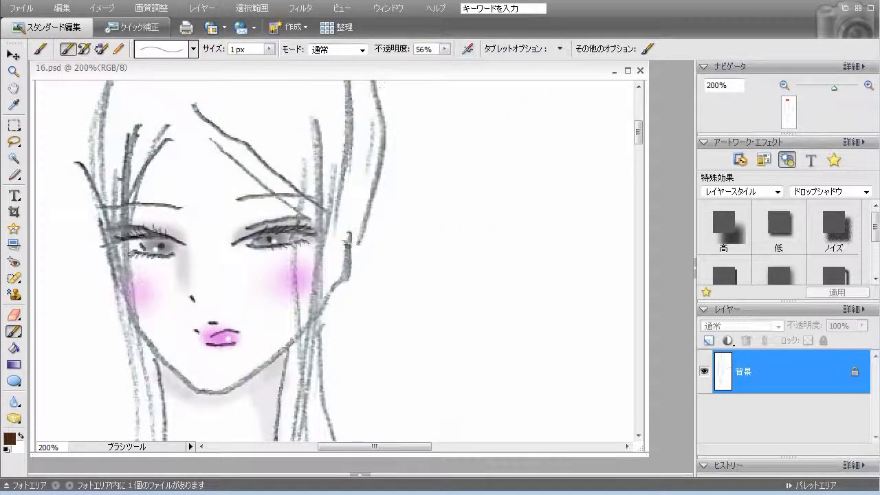
{"action": "left_click", "coordinate": [193, 48]}
{"action": "left_click", "coordinate": [148, 137]}
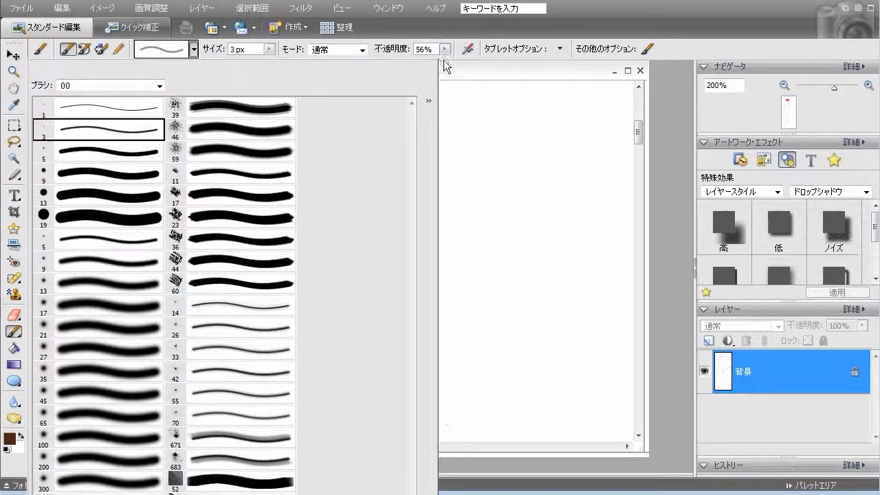
{"action": "left_click", "coordinate": [445, 48]}
{"action": "left_click_drag", "start_coordinate": [443, 63], "coordinate": [424, 71]}
{"action": "left_click", "coordinate": [269, 241]}
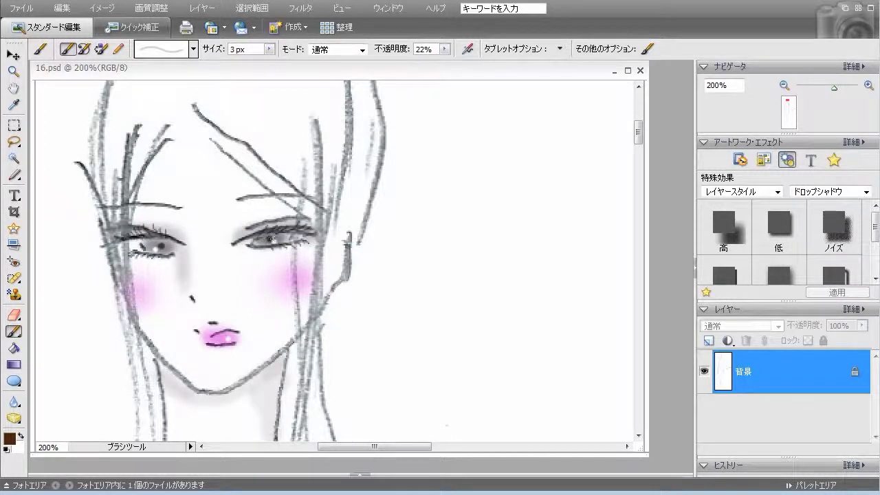
{"action": "left_click_drag", "start_coordinate": [271, 238], "coordinate": [268, 242]}
{"action": "left_click_drag", "start_coordinate": [165, 249], "coordinate": [161, 250]}
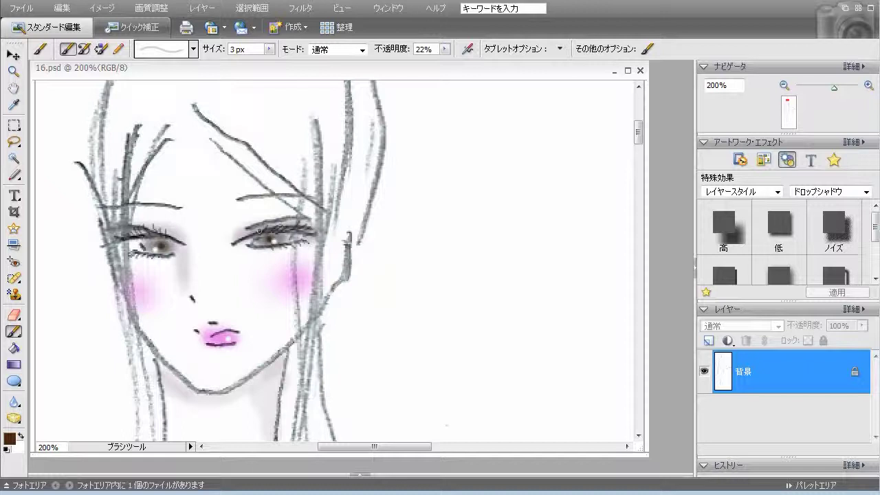
{"action": "left_click_drag", "start_coordinate": [302, 239], "coordinate": [278, 248]}
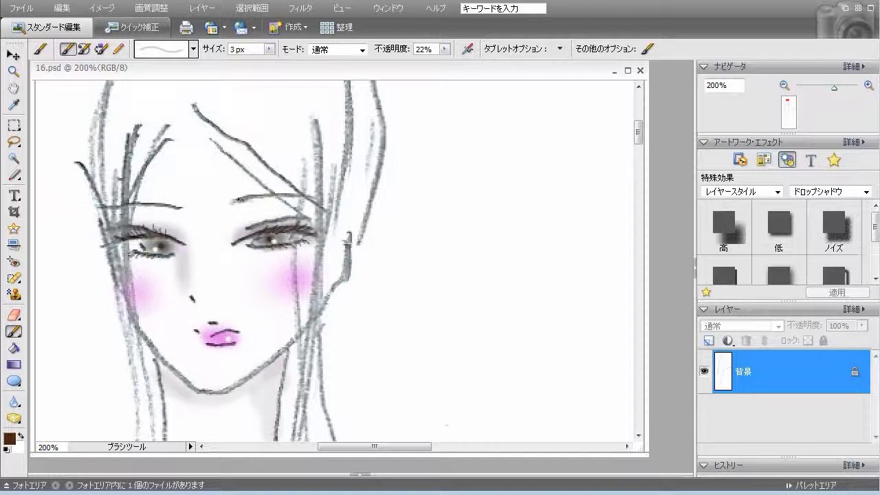
Trace both eyebrows in dark brown along their existing lines
{"action": "left_click_drag", "start_coordinate": [268, 196], "coordinate": [273, 198]}
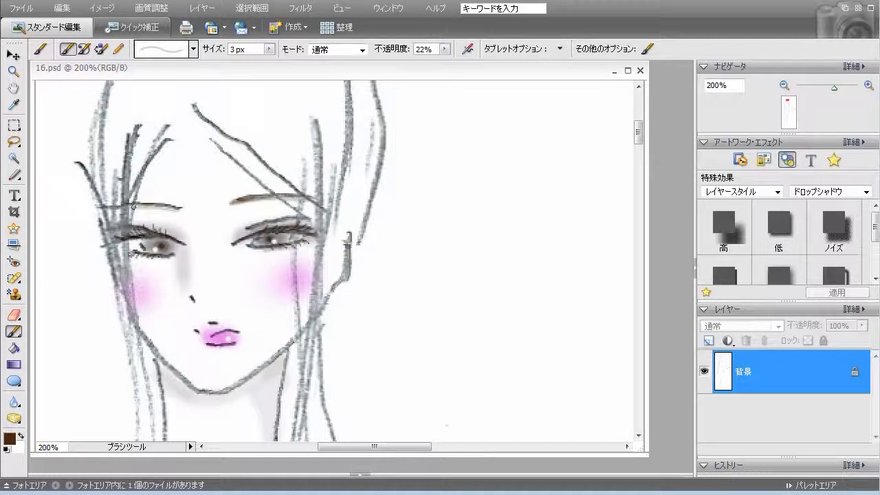
{"action": "left_click_drag", "start_coordinate": [116, 205], "coordinate": [127, 204]}
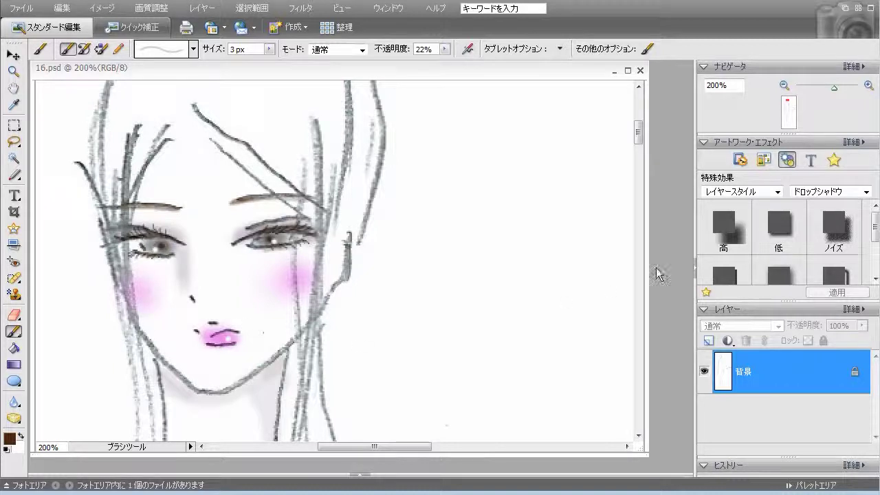
{"action": "left_click", "coordinate": [784, 85]}
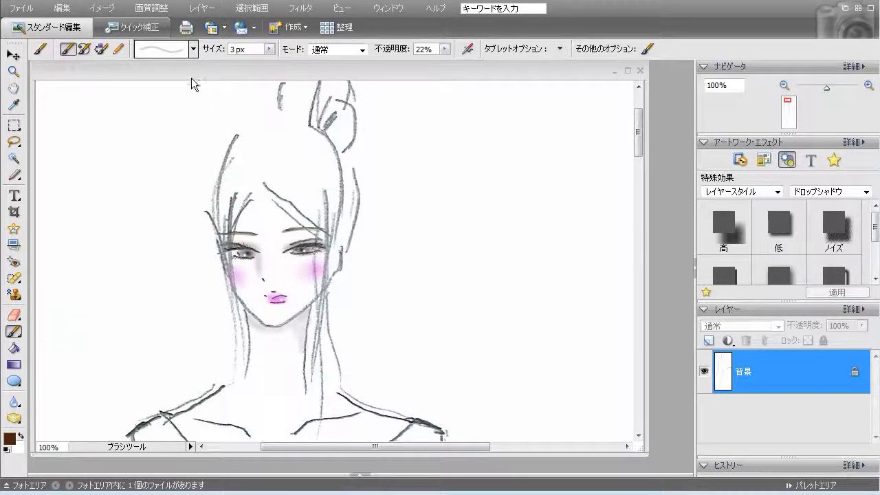
Pick a dark brown foreground colour and set up the soft 13 px brush at 9% opacity
{"action": "left_click", "coordinate": [10, 439]}
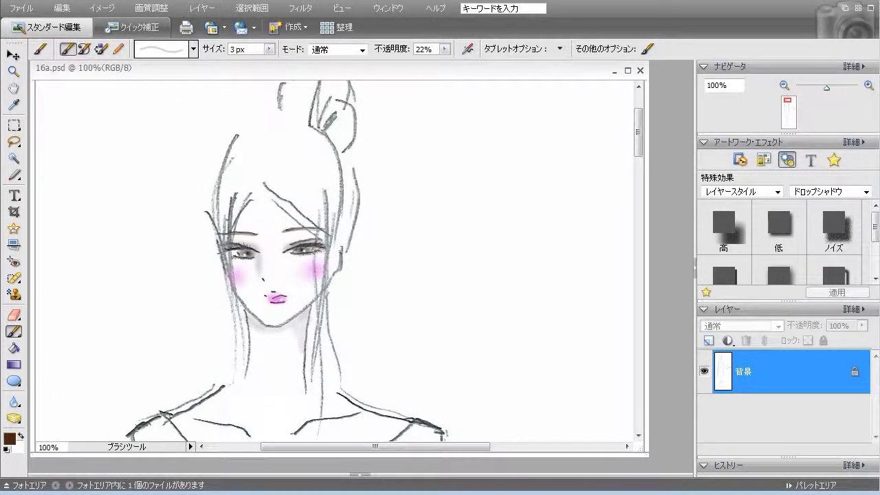
{"action": "left_click", "coordinate": [8, 438]}
{"action": "left_click", "coordinate": [351, 237]}
{"action": "left_click", "coordinate": [533, 75]}
{"action": "key", "text": "b"}
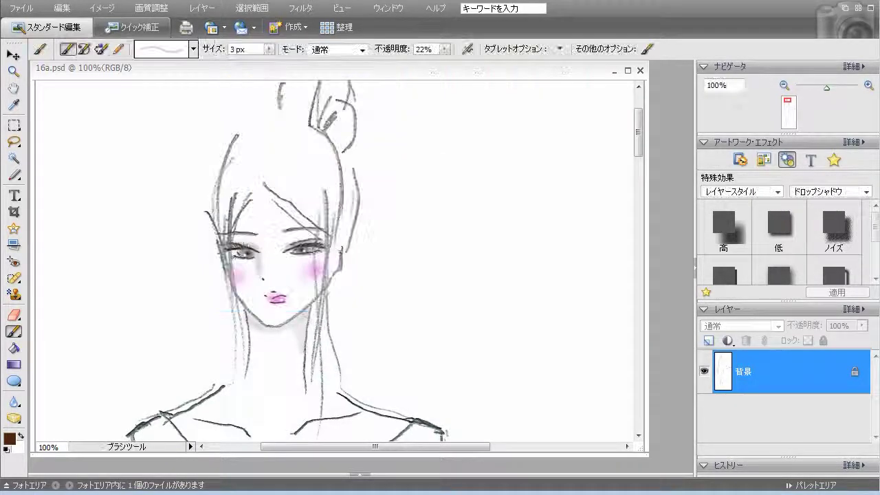
{"action": "left_click_drag", "start_coordinate": [639, 147], "coordinate": [639, 143]}
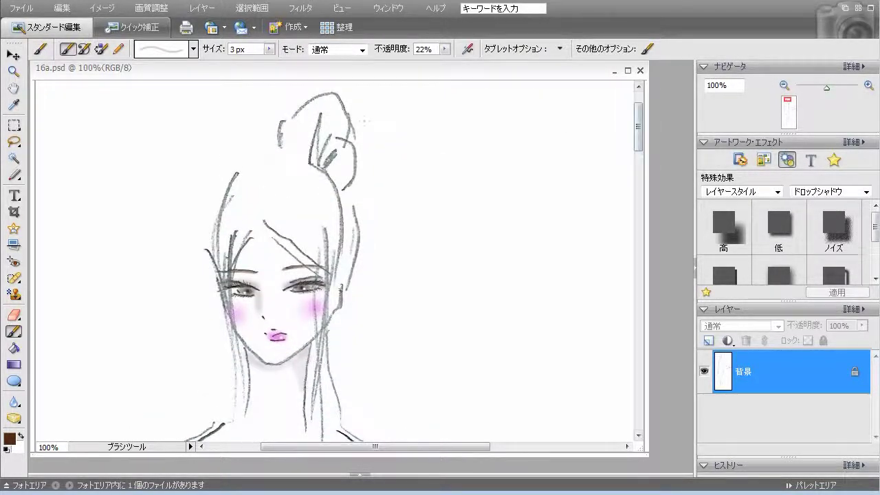
{"action": "left_click", "coordinate": [193, 49]}
{"action": "left_click", "coordinate": [141, 284]}
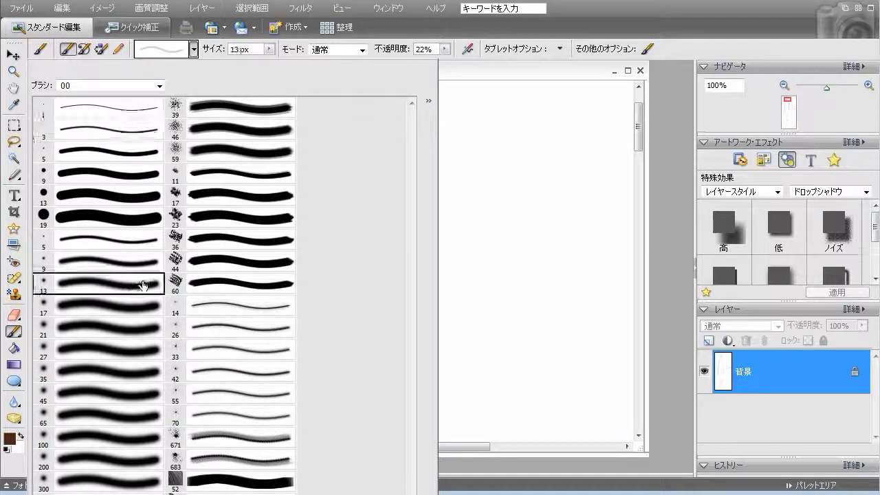
{"action": "left_click", "coordinate": [446, 50]}
{"action": "left_click_drag", "start_coordinate": [436, 64], "coordinate": [434, 78]}
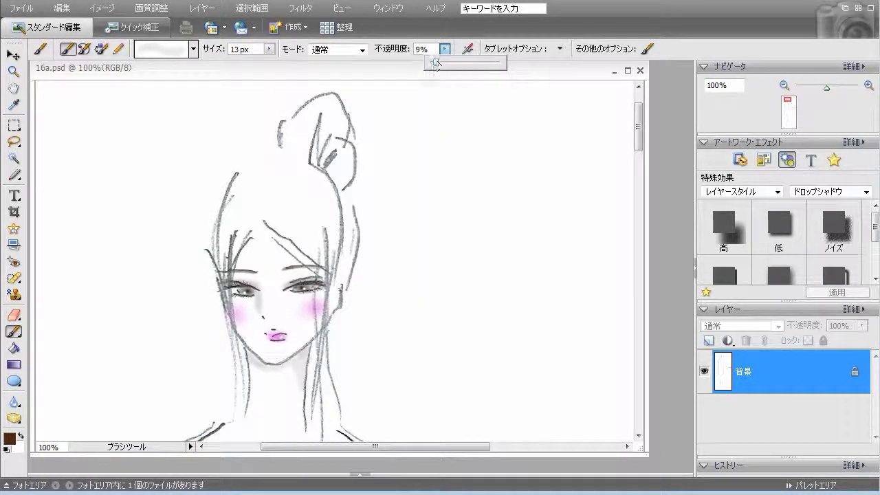
Shade the bun, crown, fringe and side locks of the hair lightly in dark brown
{"action": "mouse_move", "coordinate": [237, 267]}
{"action": "left_mouse_down"}
{"action": "mouse_move", "coordinate": [232, 280]}
{"action": "mouse_move", "coordinate": [239, 243]}
{"action": "mouse_move", "coordinate": [230, 315]}
{"action": "mouse_move", "coordinate": [247, 381]}
{"action": "left_mouse_up"}
{"action": "mouse_move", "coordinate": [268, 234]}
{"action": "left_mouse_down"}
{"action": "mouse_move", "coordinate": [313, 274]}
{"action": "mouse_move", "coordinate": [293, 249]}
{"action": "mouse_move", "coordinate": [335, 272]}
{"action": "mouse_move", "coordinate": [284, 243]}
{"action": "mouse_move", "coordinate": [306, 249]}
{"action": "mouse_move", "coordinate": [320, 283]}
{"action": "mouse_move", "coordinate": [313, 397]}
{"action": "mouse_move", "coordinate": [314, 354]}
{"action": "mouse_move", "coordinate": [311, 380]}
{"action": "mouse_move", "coordinate": [346, 244]}
{"action": "mouse_move", "coordinate": [344, 271]}
{"action": "mouse_move", "coordinate": [321, 173]}
{"action": "mouse_move", "coordinate": [313, 248]}
{"action": "left_mouse_up"}
{"action": "mouse_move", "coordinate": [225, 250]}
{"action": "left_mouse_down"}
{"action": "mouse_move", "coordinate": [224, 270]}
{"action": "mouse_move", "coordinate": [237, 212]}
{"action": "left_mouse_up"}
{"action": "mouse_move", "coordinate": [223, 275]}
{"action": "left_mouse_down"}
{"action": "mouse_move", "coordinate": [224, 248]}
{"action": "mouse_move", "coordinate": [226, 263]}
{"action": "mouse_move", "coordinate": [247, 227]}
{"action": "left_mouse_up"}
{"action": "mouse_move", "coordinate": [333, 147]}
{"action": "left_mouse_down"}
{"action": "mouse_move", "coordinate": [311, 158]}
{"action": "mouse_move", "coordinate": [313, 118]}
{"action": "mouse_move", "coordinate": [315, 163]}
{"action": "mouse_move", "coordinate": [323, 136]}
{"action": "mouse_move", "coordinate": [342, 187]}
{"action": "mouse_move", "coordinate": [357, 149]}
{"action": "mouse_move", "coordinate": [285, 138]}
{"action": "mouse_move", "coordinate": [309, 105]}
{"action": "mouse_move", "coordinate": [326, 103]}
{"action": "mouse_move", "coordinate": [290, 124]}
{"action": "mouse_move", "coordinate": [321, 102]}
{"action": "mouse_move", "coordinate": [344, 246]}
{"action": "left_mouse_up"}
{"action": "mouse_move", "coordinate": [332, 272]}
{"action": "left_mouse_down"}
{"action": "mouse_move", "coordinate": [310, 241]}
{"action": "mouse_move", "coordinate": [321, 201]}
{"action": "left_mouse_up"}
{"action": "mouse_move", "coordinate": [325, 247]}
{"action": "left_mouse_down"}
{"action": "mouse_move", "coordinate": [313, 240]}
{"action": "mouse_move", "coordinate": [328, 279]}
{"action": "left_mouse_up"}
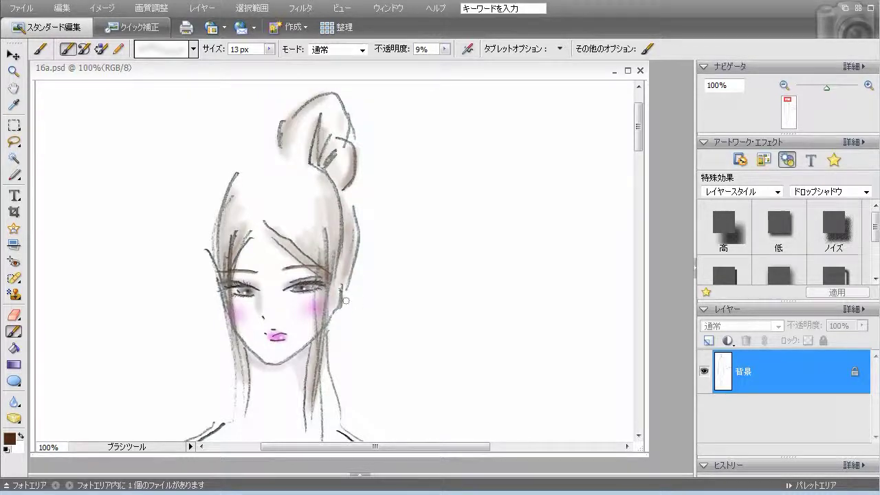
Add a new layer above the background sketch for the dress pattern
{"action": "left_click", "coordinate": [784, 85]}
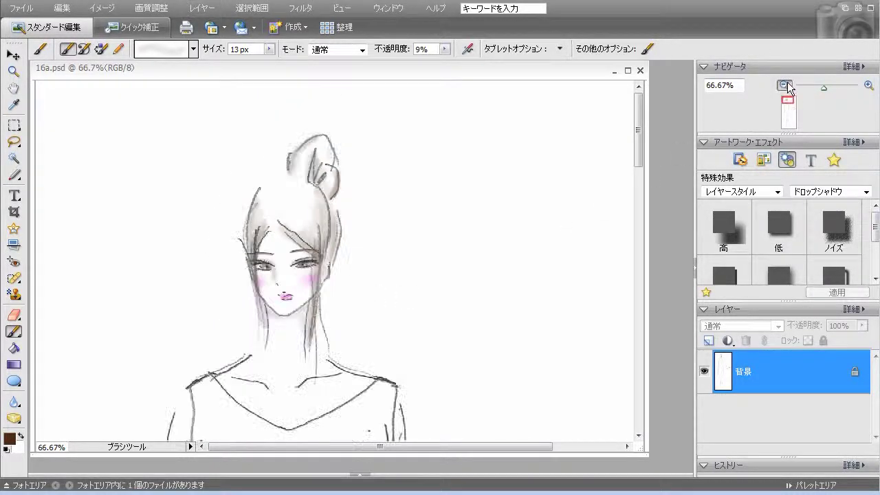
{"action": "left_click", "coordinate": [784, 85]}
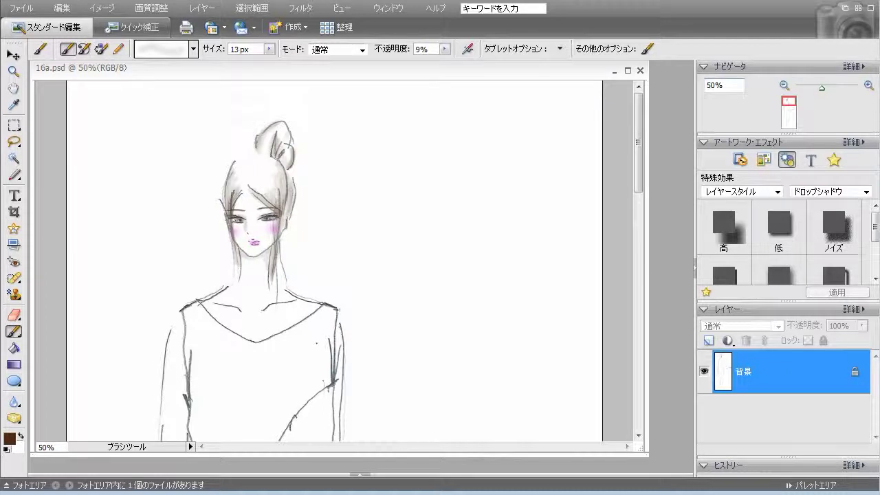
{"action": "key", "text": "ctrl+shift+alt+n"}
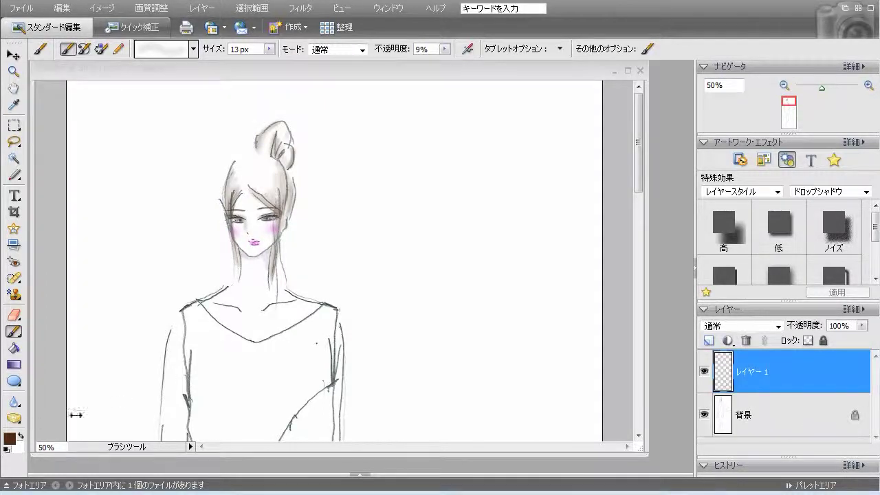
Fill the diagonal centre panel of the dress with the pink cherry-blossom pattern using the Paint Bucket at 100% opacity
{"action": "left_click", "coordinate": [637, 189]}
{"action": "mouse_move", "coordinate": [638, 187]}
{"action": "left_mouse_down"}
{"action": "mouse_move", "coordinate": [628, 296]}
{"action": "mouse_move", "coordinate": [636, 225]}
{"action": "left_mouse_up"}
{"action": "left_click", "coordinate": [784, 86]}
{"action": "left_click", "coordinate": [785, 86]}
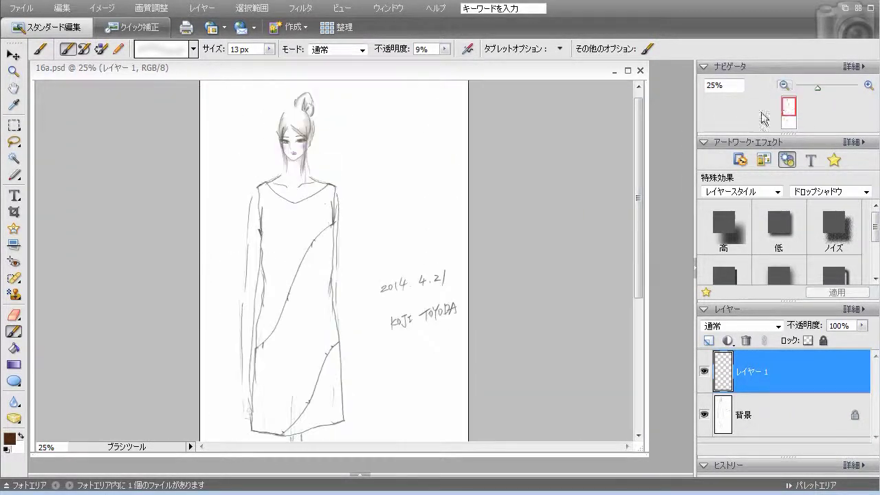
{"action": "left_click", "coordinate": [868, 86]}
{"action": "left_click_drag", "start_coordinate": [637, 227], "coordinate": [638, 260]}
{"action": "left_click", "coordinate": [14, 348]}
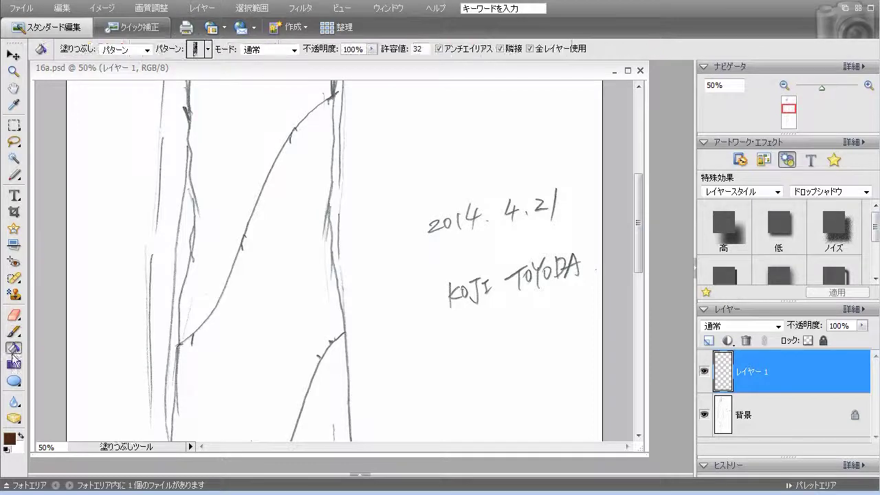
{"action": "left_click", "coordinate": [208, 49]}
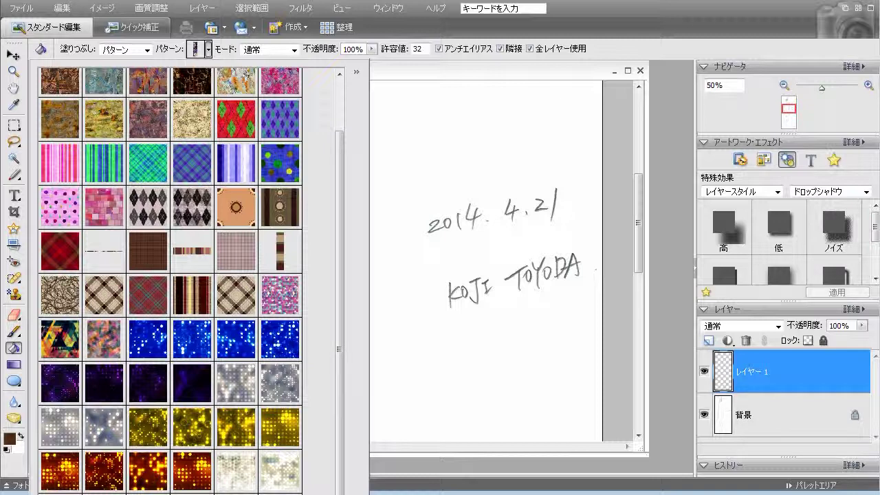
{"action": "left_click", "coordinate": [196, 491]}
{"action": "left_click", "coordinate": [448, 78]}
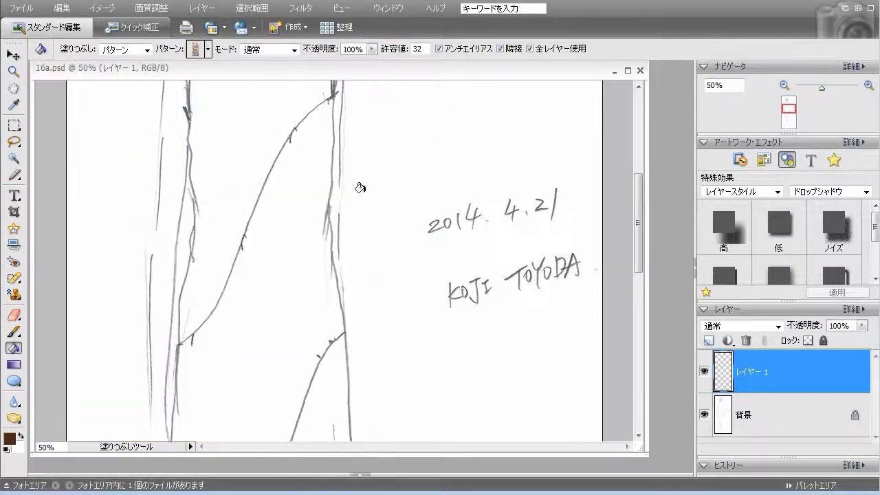
{"action": "left_click", "coordinate": [291, 218]}
Paint over the vertical seam in the upper floral panel with the Pattern Stamp, using the cherry-blossom pattern and 45 px brush
{"action": "mouse_move", "coordinate": [638, 222]}
{"action": "left_mouse_down"}
{"action": "mouse_move", "coordinate": [639, 247]}
{"action": "mouse_move", "coordinate": [639, 229]}
{"action": "left_mouse_up"}
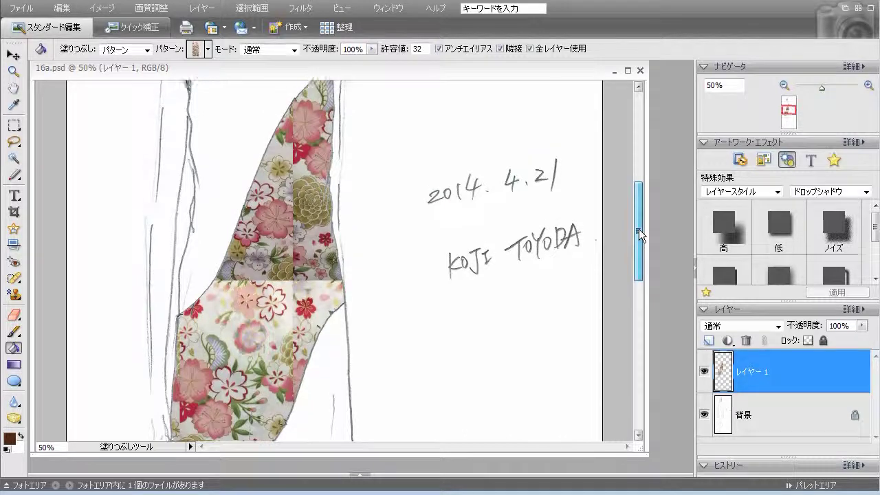
{"action": "left_click", "coordinate": [13, 294]}
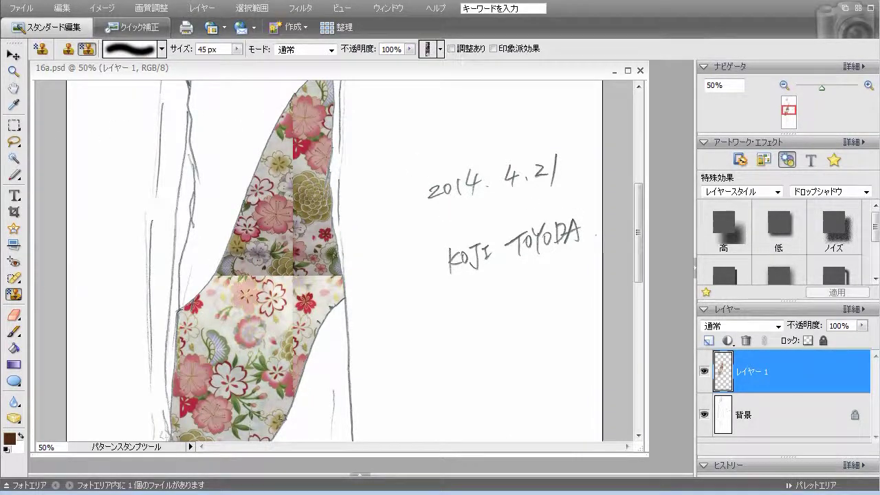
{"action": "left_click", "coordinate": [440, 50]}
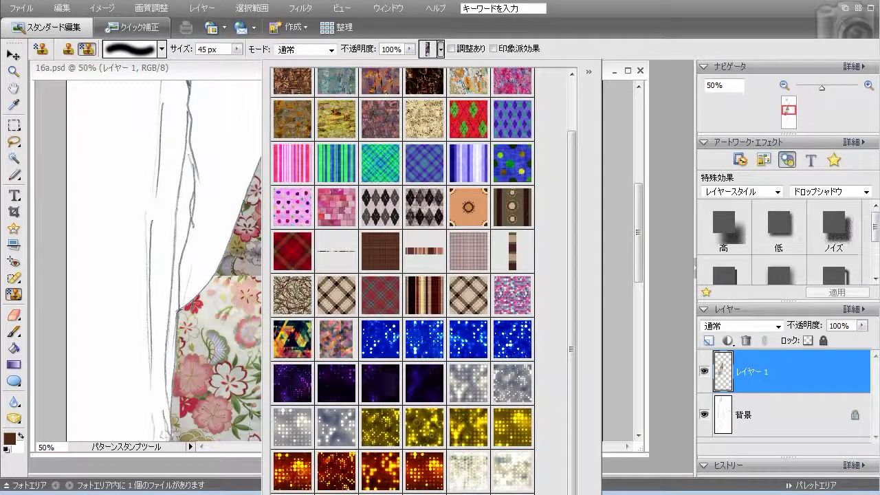
{"action": "left_click", "coordinate": [512, 295]}
{"action": "left_click", "coordinate": [620, 278]}
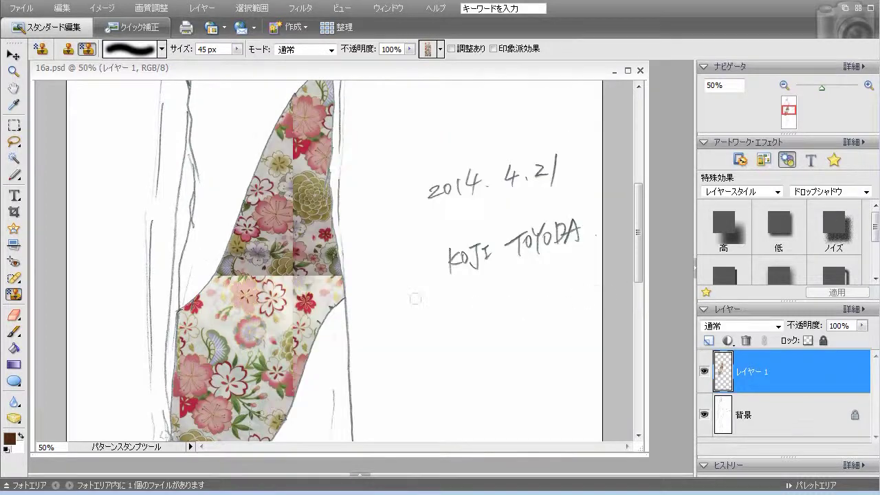
{"action": "mouse_move", "coordinate": [297, 278]}
{"action": "left_mouse_down"}
{"action": "mouse_move", "coordinate": [332, 281]}
{"action": "mouse_move", "coordinate": [334, 273]}
{"action": "mouse_move", "coordinate": [332, 282]}
{"action": "mouse_move", "coordinate": [309, 281]}
{"action": "mouse_move", "coordinate": [287, 248]}
{"action": "mouse_move", "coordinate": [301, 243]}
{"action": "mouse_move", "coordinate": [279, 230]}
{"action": "left_mouse_up"}
{"action": "mouse_move", "coordinate": [296, 200]}
{"action": "left_mouse_down"}
{"action": "mouse_move", "coordinate": [292, 213]}
{"action": "mouse_move", "coordinate": [289, 142]}
{"action": "mouse_move", "coordinate": [296, 183]}
{"action": "left_mouse_up"}
{"action": "mouse_move", "coordinate": [296, 136]}
{"action": "left_mouse_down"}
{"action": "mouse_move", "coordinate": [286, 125]}
{"action": "mouse_move", "coordinate": [282, 134]}
{"action": "mouse_move", "coordinate": [295, 127]}
{"action": "left_mouse_up"}
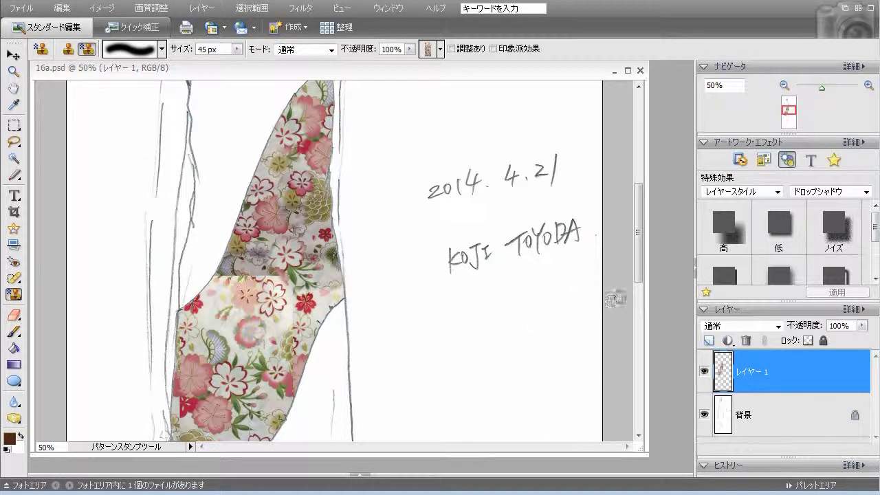
Blend the horizontal seam and the remaining tile edges in the lower floral panel with the cherry-blossom Pattern Stamp
{"action": "left_click_drag", "start_coordinate": [638, 274], "coordinate": [638, 290]}
{"action": "mouse_move", "coordinate": [296, 242]}
{"action": "left_mouse_down"}
{"action": "mouse_move", "coordinate": [286, 256]}
{"action": "mouse_move", "coordinate": [306, 260]}
{"action": "mouse_move", "coordinate": [289, 294]}
{"action": "mouse_move", "coordinate": [301, 283]}
{"action": "left_mouse_up"}
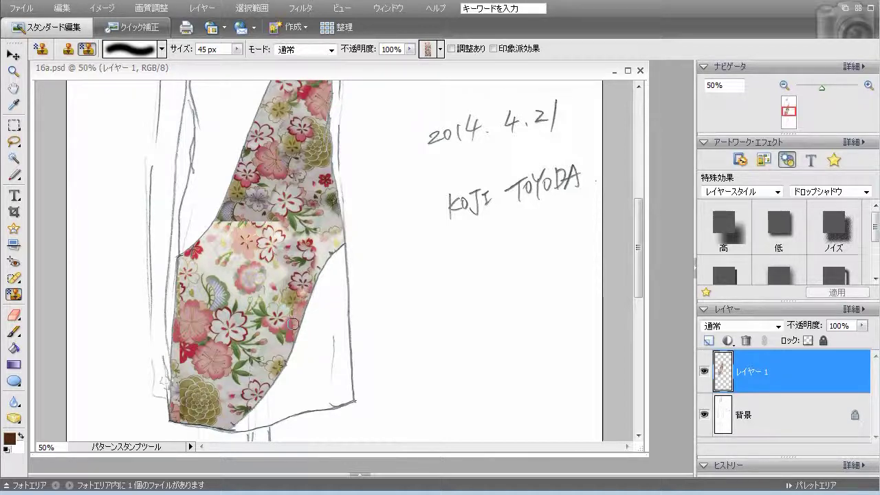
{"action": "mouse_move", "coordinate": [280, 237]}
{"action": "left_mouse_down"}
{"action": "mouse_move", "coordinate": [251, 220]}
{"action": "mouse_move", "coordinate": [254, 212]}
{"action": "mouse_move", "coordinate": [265, 222]}
{"action": "left_mouse_up"}
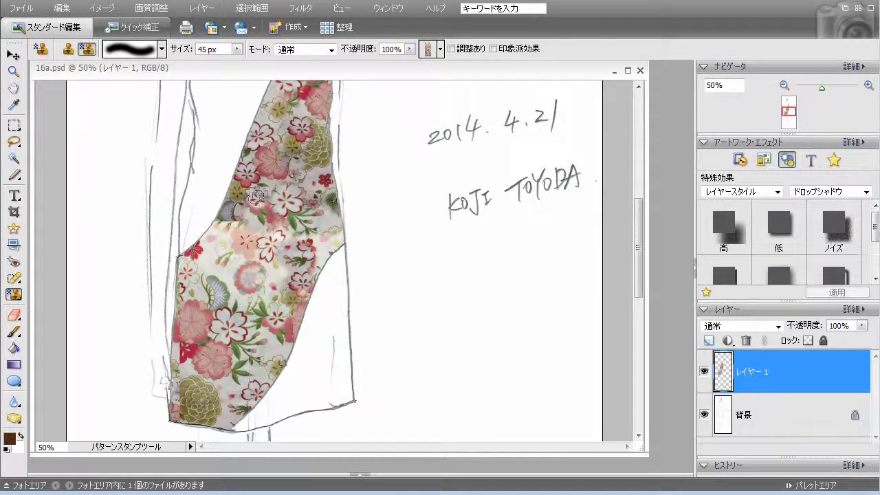
{"action": "mouse_move", "coordinate": [244, 244]}
{"action": "left_mouse_down"}
{"action": "mouse_move", "coordinate": [226, 220]}
{"action": "mouse_move", "coordinate": [234, 222]}
{"action": "mouse_move", "coordinate": [224, 237]}
{"action": "mouse_move", "coordinate": [220, 225]}
{"action": "mouse_move", "coordinate": [226, 249]}
{"action": "left_mouse_up"}
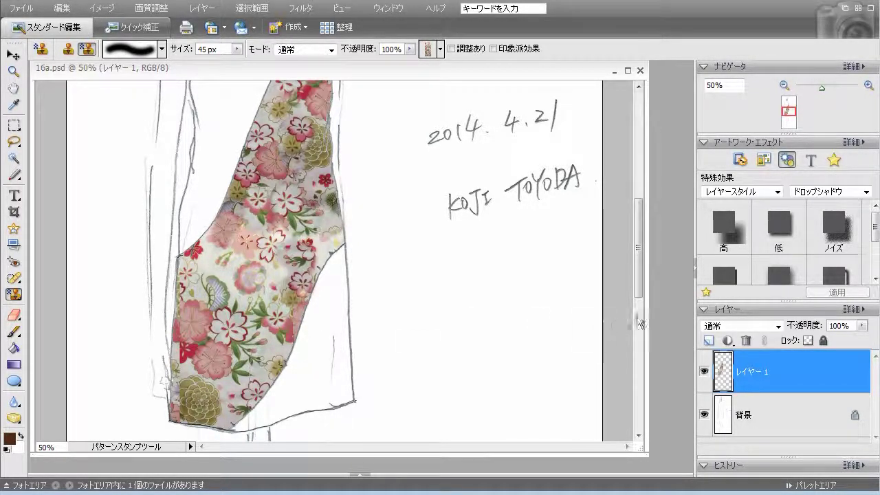
{"action": "mouse_move", "coordinate": [638, 288]}
{"action": "left_mouse_down"}
{"action": "mouse_move", "coordinate": [637, 308]}
{"action": "mouse_move", "coordinate": [637, 299]}
{"action": "left_mouse_up"}
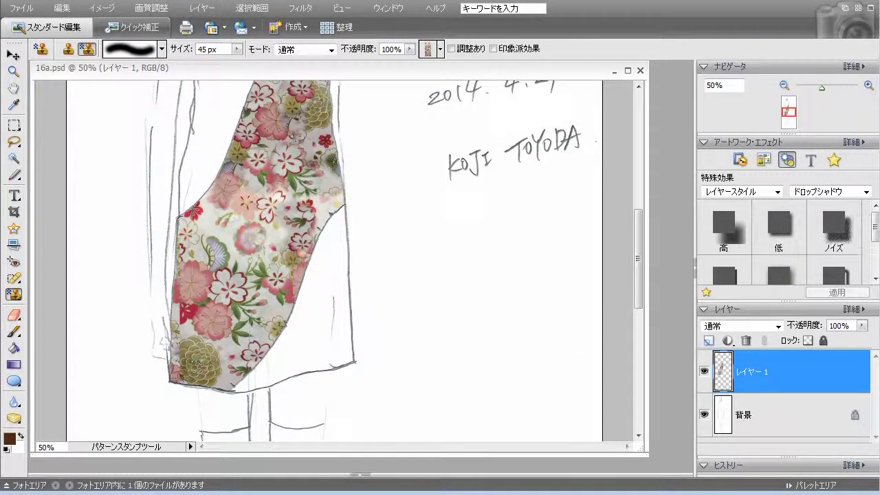
{"action": "mouse_move", "coordinate": [637, 304]}
{"action": "left_mouse_down"}
{"action": "mouse_move", "coordinate": [640, 263]}
{"action": "mouse_move", "coordinate": [642, 287]}
{"action": "left_mouse_up"}
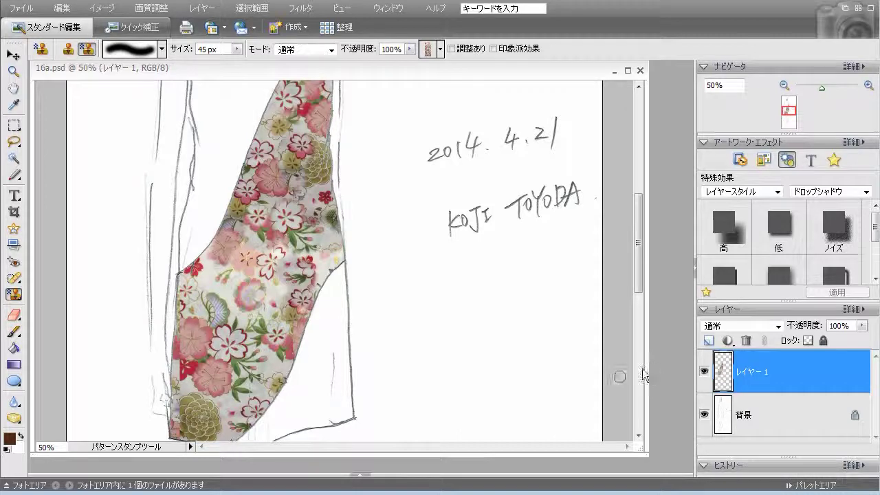
Apply the Simple Inner bevel layer style to the floral panel layer and check its edges along the dress
{"action": "left_click", "coordinate": [812, 193]}
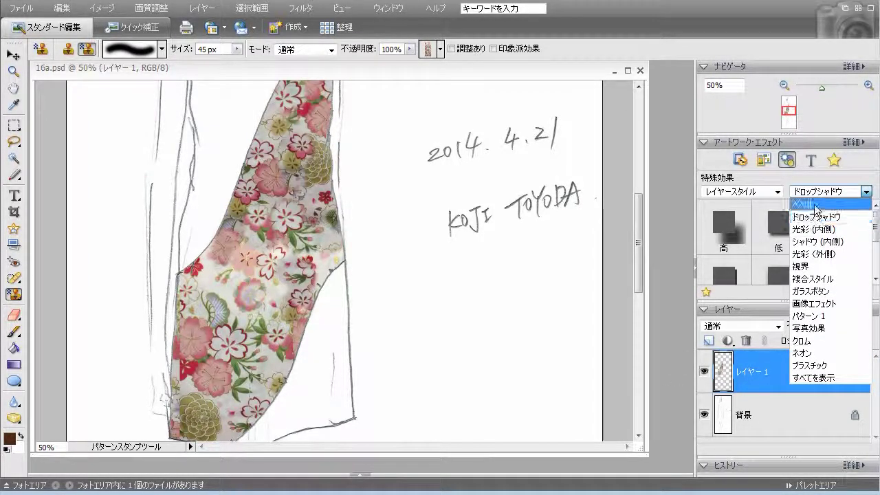
{"action": "left_click", "coordinate": [815, 204]}
{"action": "double_click", "coordinate": [795, 229]}
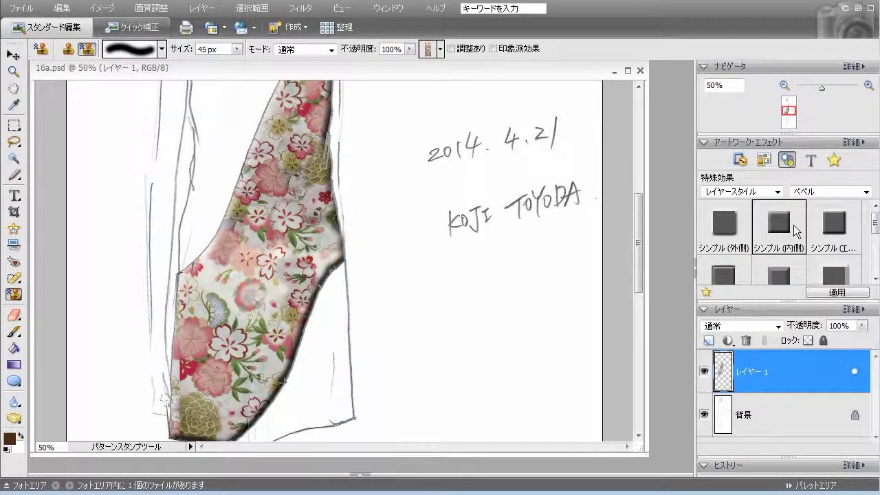
{"action": "scroll", "coordinate": [579, 244], "scroll_direction": "down", "scroll_amount": 2}
{"action": "scroll", "coordinate": [580, 243], "scroll_direction": "up", "scroll_amount": 5}
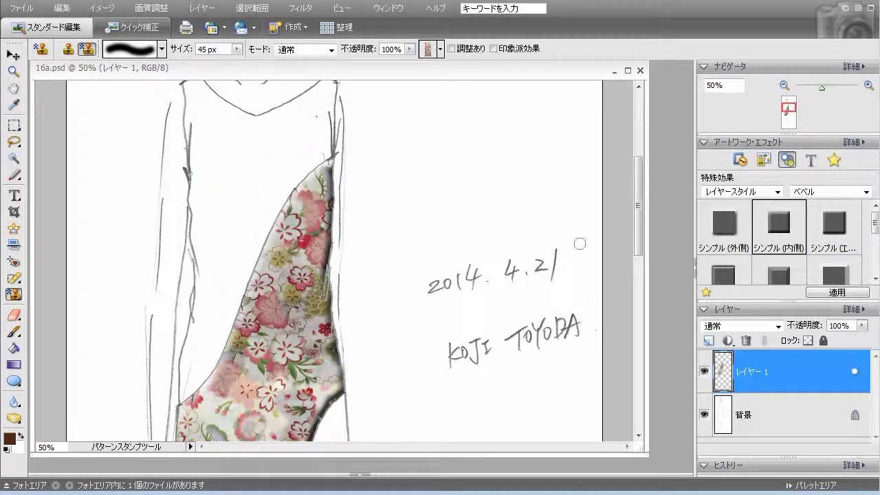
{"action": "scroll", "coordinate": [580, 244], "scroll_direction": "down", "scroll_amount": 3}
{"action": "scroll", "coordinate": [579, 243], "scroll_direction": "down", "scroll_amount": 2}
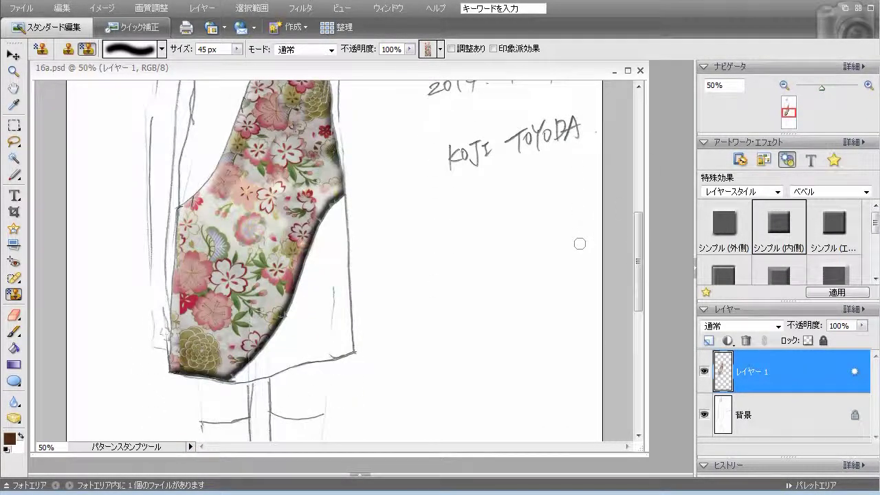
{"action": "scroll", "coordinate": [580, 244], "scroll_direction": "up", "scroll_amount": 5}
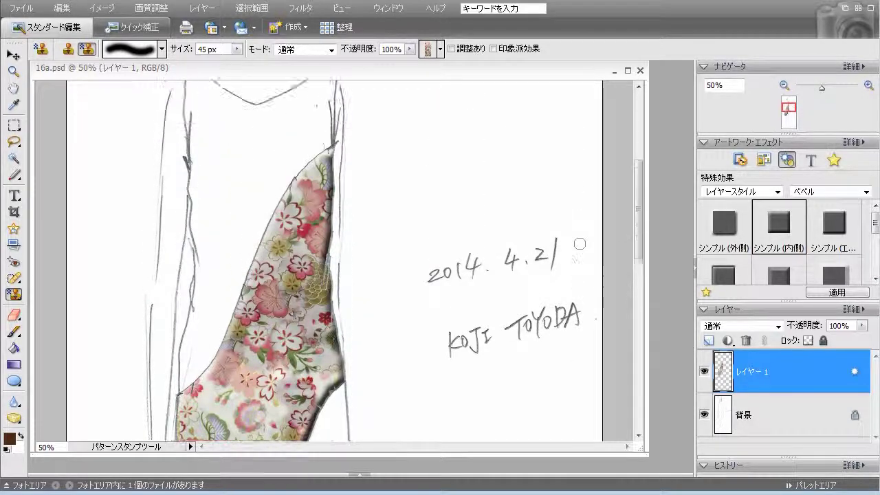
{"action": "scroll", "coordinate": [580, 243], "scroll_direction": "down", "scroll_amount": 4}
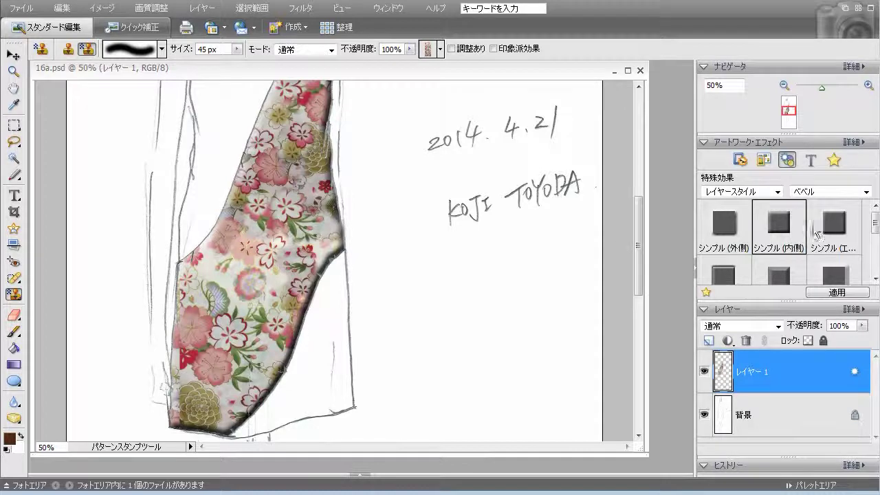
{"action": "left_click", "coordinate": [824, 191]}
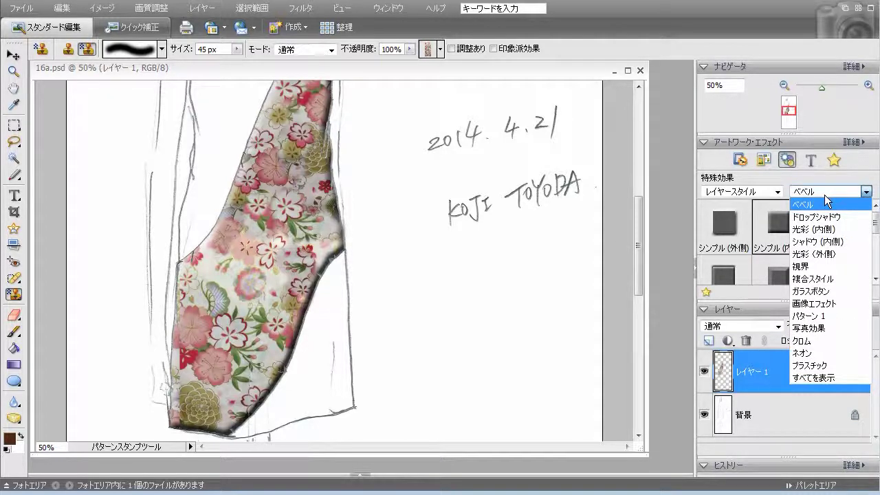
{"action": "left_click", "coordinate": [825, 194]}
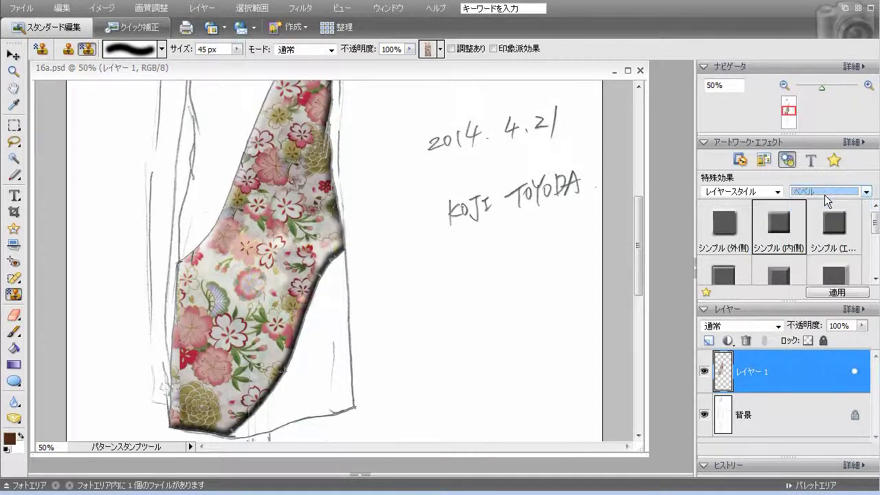
Add another new layer above the floral panel layer
{"action": "left_click", "coordinate": [709, 339]}
{"action": "scroll", "coordinate": [545, 324], "scroll_direction": "down", "scroll_amount": 3}
{"action": "scroll", "coordinate": [548, 326], "scroll_direction": "up", "scroll_amount": 6}
{"action": "scroll", "coordinate": [546, 324], "scroll_direction": "up", "scroll_amount": 4}
{"action": "scroll", "coordinate": [545, 326], "scroll_direction": "down", "scroll_amount": 5}
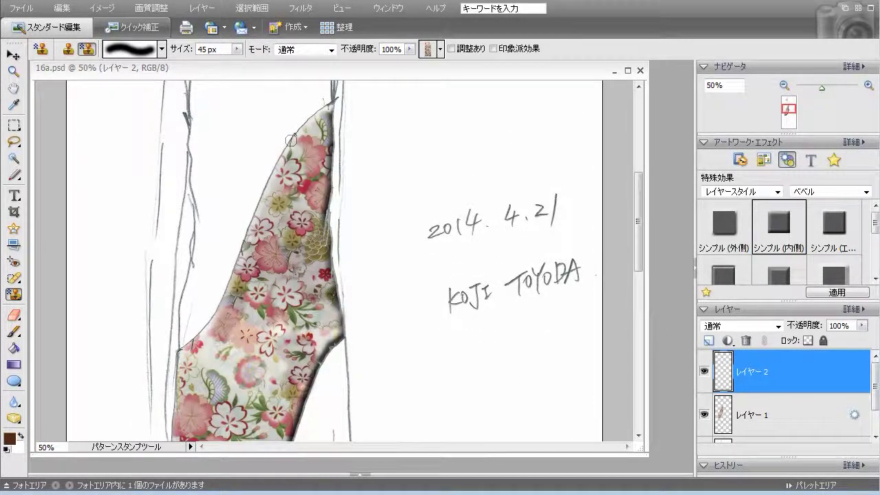
Fill the dress's upper bodice panel with the dark purple-and-blue floral pattern on the new layer using the Paint Bucket
{"action": "left_click", "coordinate": [13, 349]}
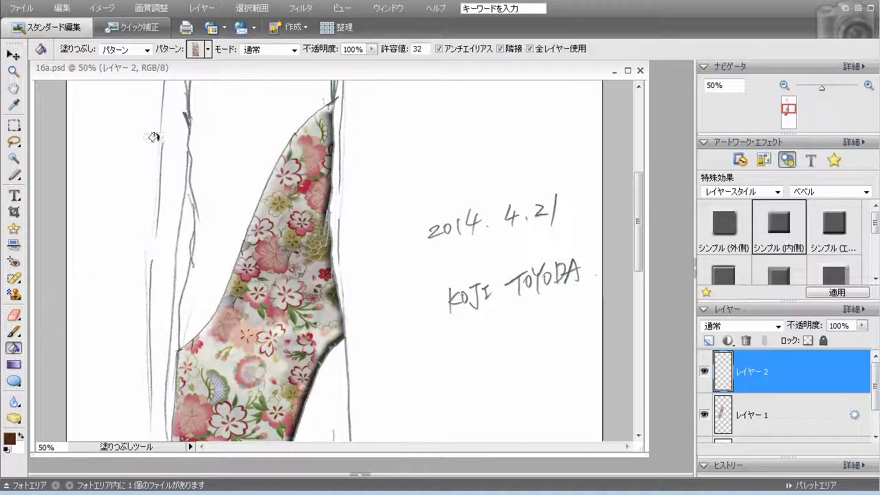
{"action": "left_click", "coordinate": [207, 52]}
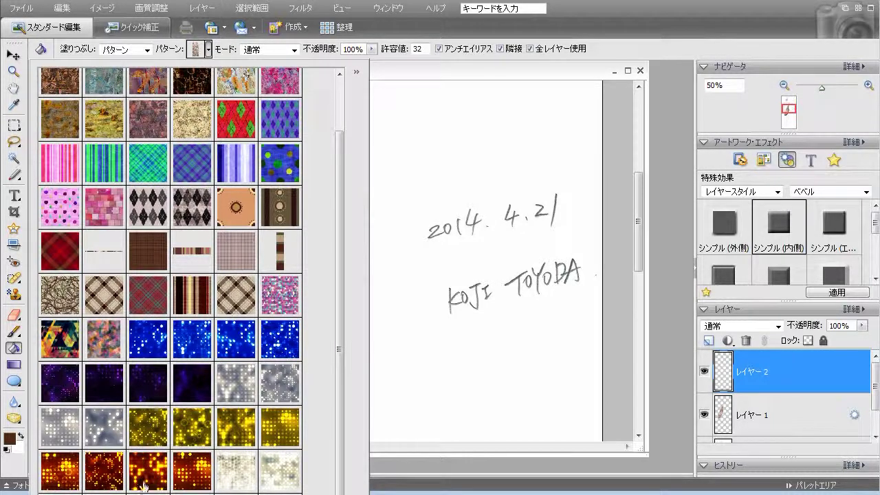
{"action": "left_click", "coordinate": [491, 75]}
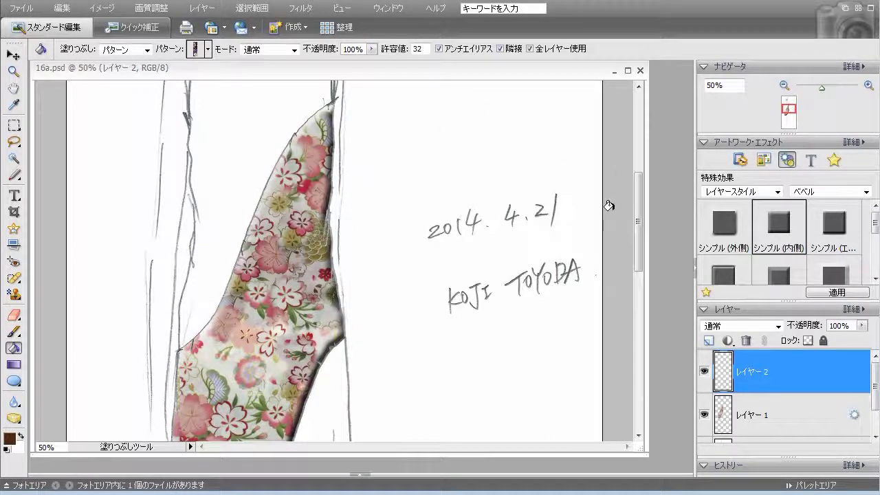
{"action": "mouse_move", "coordinate": [639, 242]}
{"action": "left_mouse_down"}
{"action": "mouse_move", "coordinate": [641, 218]}
{"action": "mouse_move", "coordinate": [640, 226]}
{"action": "left_mouse_up"}
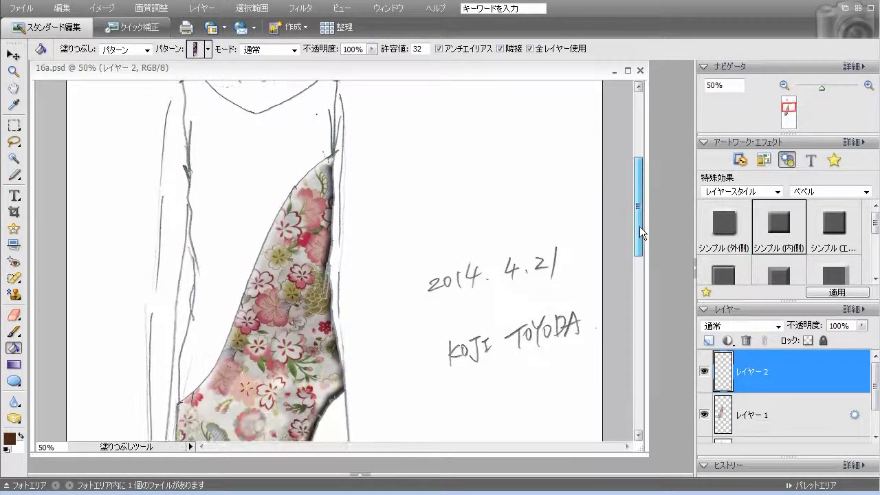
{"action": "left_click", "coordinate": [262, 177]}
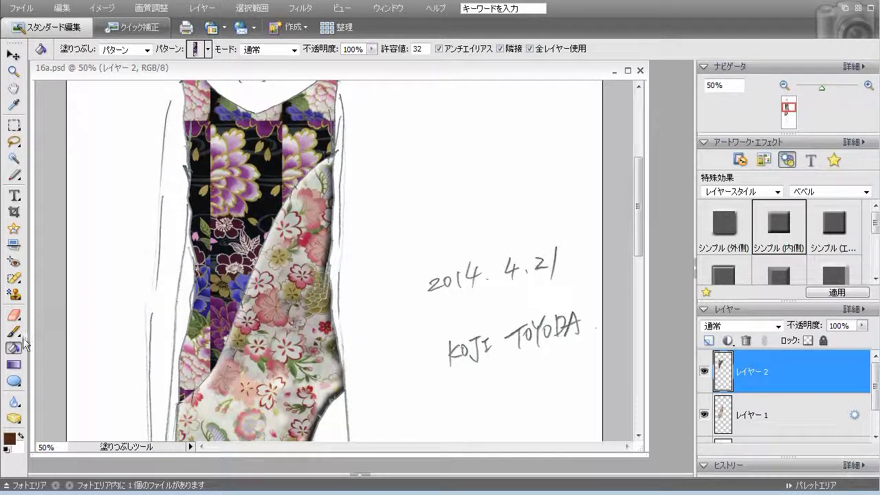
Set the Pattern Stamp to the dark floral pattern and paint over the tile seam near the neckline and overlapping cherry-blossom panel
{"action": "left_click", "coordinate": [13, 294]}
{"action": "left_click", "coordinate": [440, 48]}
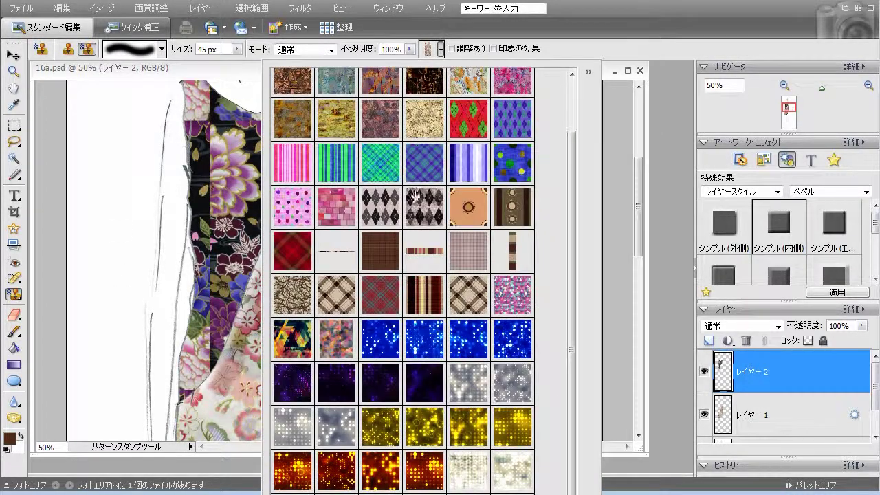
{"action": "left_click", "coordinate": [390, 462]}
{"action": "left_click", "coordinate": [226, 64]}
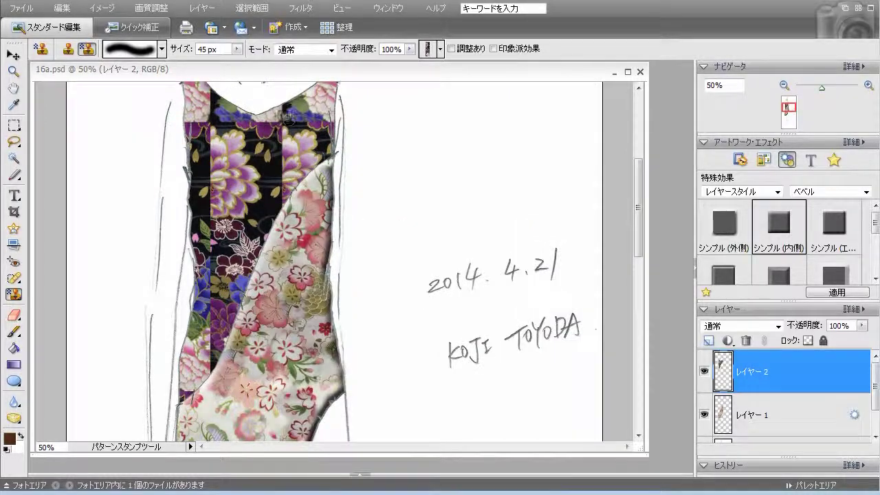
{"action": "mouse_move", "coordinate": [281, 120]}
{"action": "left_mouse_down"}
{"action": "mouse_move", "coordinate": [274, 145]}
{"action": "mouse_move", "coordinate": [289, 137]}
{"action": "mouse_move", "coordinate": [276, 167]}
{"action": "mouse_move", "coordinate": [293, 158]}
{"action": "mouse_move", "coordinate": [279, 175]}
{"action": "mouse_move", "coordinate": [296, 172]}
{"action": "mouse_move", "coordinate": [278, 205]}
{"action": "left_mouse_up"}
{"action": "mouse_move", "coordinate": [312, 128]}
{"action": "left_mouse_down"}
{"action": "mouse_move", "coordinate": [322, 121]}
{"action": "mouse_move", "coordinate": [316, 160]}
{"action": "mouse_move", "coordinate": [277, 198]}
{"action": "left_mouse_up"}
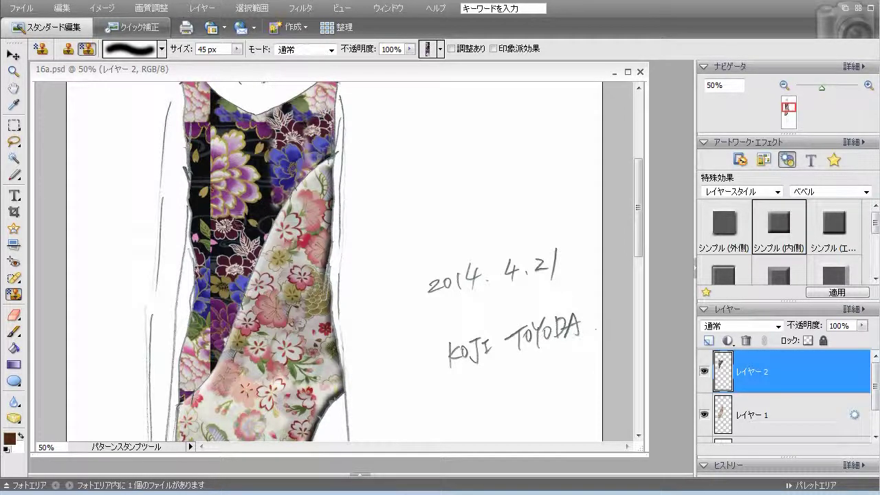
Blend the long vertical tile seam down the outer side of the bodice panel with the dark floral Pattern Stamp
{"action": "mouse_move", "coordinate": [213, 131]}
{"action": "left_mouse_down"}
{"action": "mouse_move", "coordinate": [201, 124]}
{"action": "mouse_move", "coordinate": [204, 110]}
{"action": "mouse_move", "coordinate": [217, 134]}
{"action": "mouse_move", "coordinate": [200, 141]}
{"action": "mouse_move", "coordinate": [205, 155]}
{"action": "mouse_move", "coordinate": [219, 148]}
{"action": "mouse_move", "coordinate": [217, 172]}
{"action": "mouse_move", "coordinate": [241, 121]}
{"action": "mouse_move", "coordinate": [200, 100]}
{"action": "mouse_move", "coordinate": [198, 119]}
{"action": "left_mouse_up"}
{"action": "left_click_drag", "start_coordinate": [251, 332], "coordinate": [213, 232]}
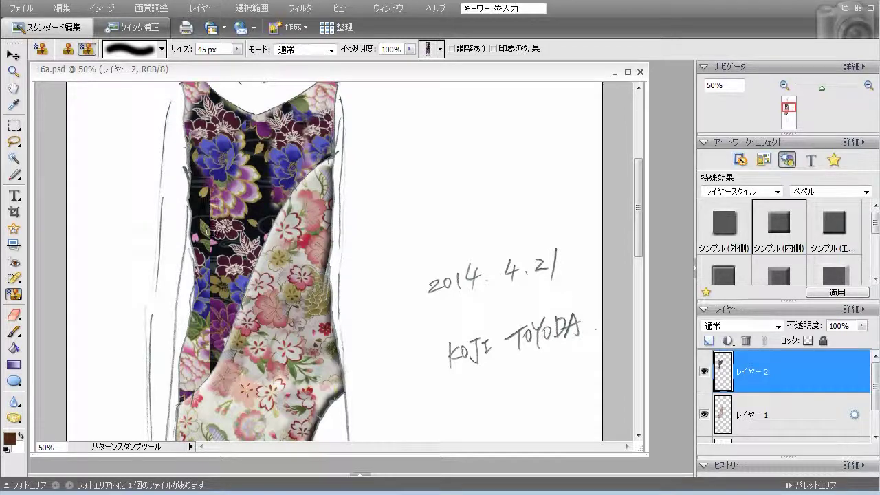
{"action": "mouse_move", "coordinate": [204, 195]}
{"action": "left_mouse_down"}
{"action": "mouse_move", "coordinate": [206, 221]}
{"action": "mouse_move", "coordinate": [200, 209]}
{"action": "mouse_move", "coordinate": [210, 199]}
{"action": "mouse_move", "coordinate": [216, 217]}
{"action": "mouse_move", "coordinate": [223, 198]}
{"action": "mouse_move", "coordinate": [254, 204]}
{"action": "mouse_move", "coordinate": [242, 222]}
{"action": "mouse_move", "coordinate": [253, 207]}
{"action": "mouse_move", "coordinate": [209, 216]}
{"action": "mouse_move", "coordinate": [212, 225]}
{"action": "mouse_move", "coordinate": [208, 217]}
{"action": "mouse_move", "coordinate": [209, 282]}
{"action": "mouse_move", "coordinate": [222, 283]}
{"action": "mouse_move", "coordinate": [206, 319]}
{"action": "mouse_move", "coordinate": [204, 372]}
{"action": "left_mouse_up"}
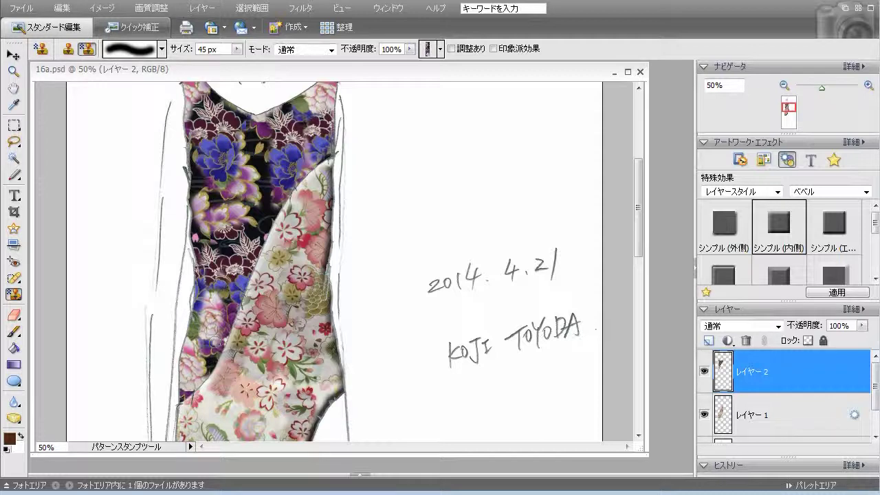
Apply the Simple Inner bevel layer style to the dark floral bodice layer
{"action": "left_click_drag", "start_coordinate": [639, 251], "coordinate": [639, 225]}
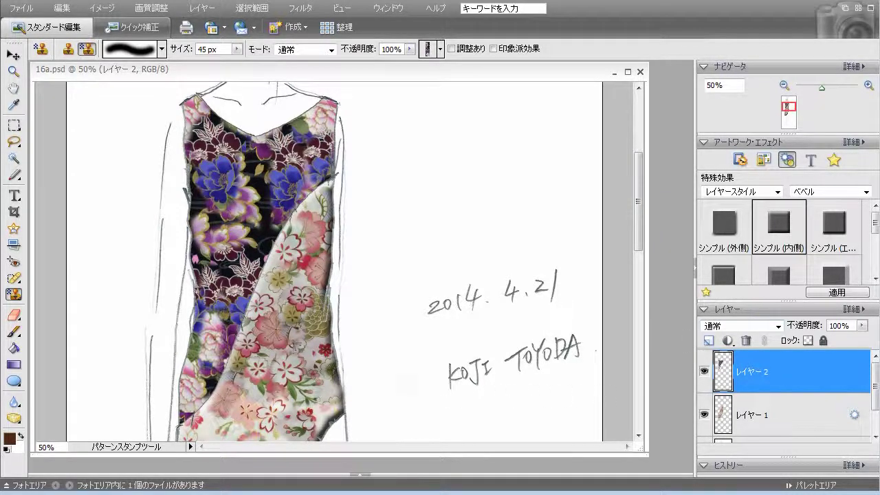
{"action": "left_click", "coordinate": [14, 348]}
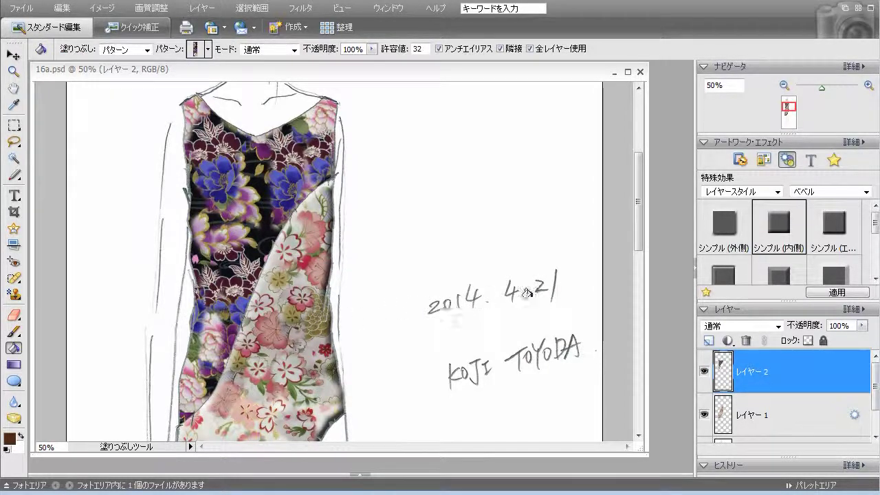
{"action": "double_click", "coordinate": [779, 231]}
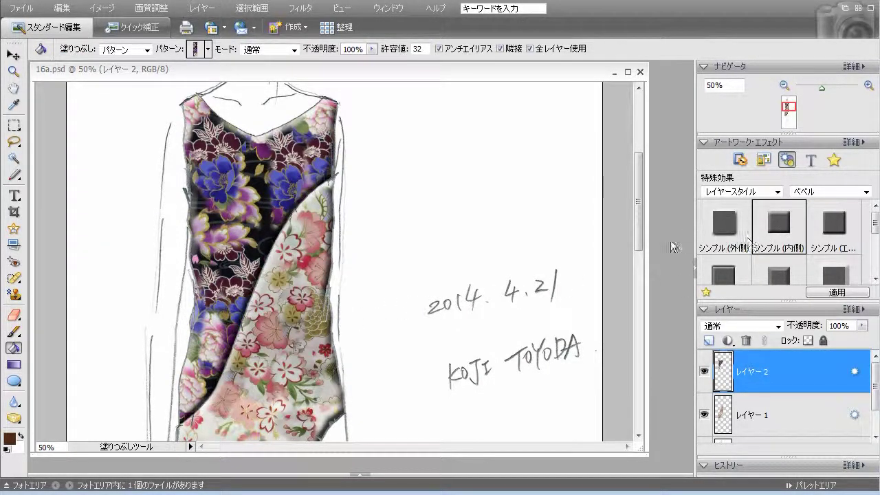
Add a new layer, fill the remaining hem panel with the dark floral pattern, and give it the Simple Inner bevel
{"action": "left_click_drag", "start_coordinate": [637, 244], "coordinate": [644, 299]}
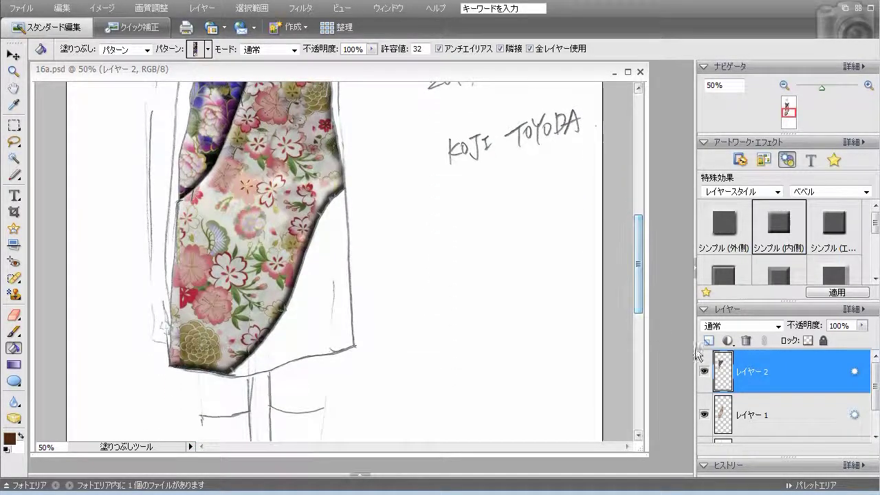
{"action": "left_click", "coordinate": [708, 340]}
{"action": "left_click", "coordinate": [314, 295]}
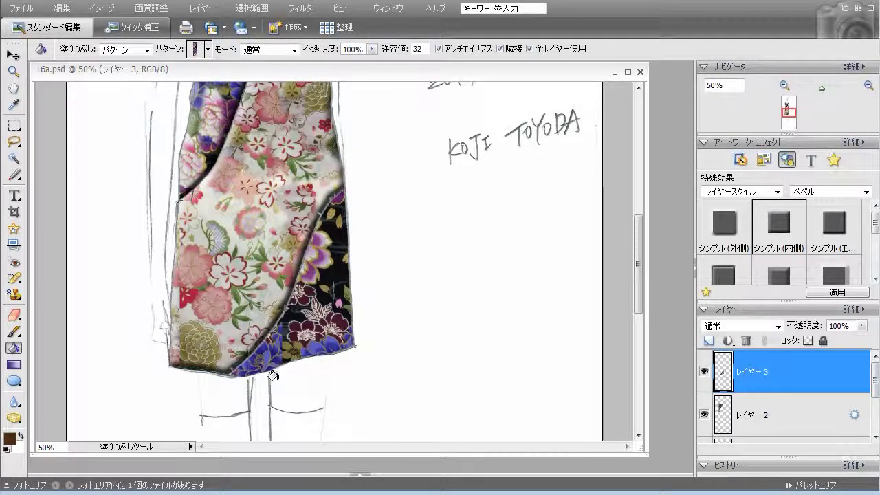
{"action": "double_click", "coordinate": [778, 233]}
Examine the whole patterned dress at 25% zoom and the uncoloured legs at 50%
{"action": "mouse_move", "coordinate": [638, 302]}
{"action": "left_mouse_down"}
{"action": "mouse_move", "coordinate": [639, 325]}
{"action": "mouse_move", "coordinate": [652, 204]}
{"action": "mouse_move", "coordinate": [642, 390]}
{"action": "mouse_move", "coordinate": [642, 381]}
{"action": "left_mouse_up"}
{"action": "left_click", "coordinate": [208, 50]}
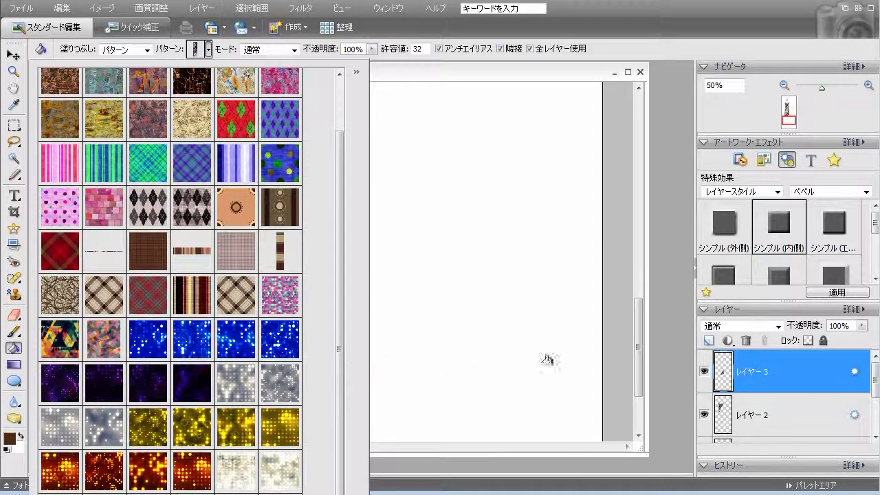
{"action": "left_click", "coordinate": [640, 360]}
{"action": "left_click_drag", "start_coordinate": [637, 364], "coordinate": [650, 250]}
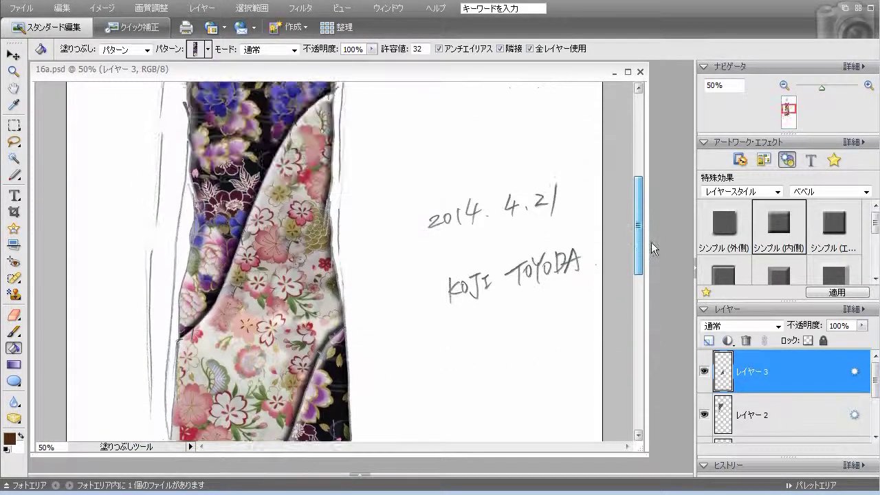
{"action": "key", "text": "ctrl+minus"}
{"action": "key", "text": "ctrl+minus"}
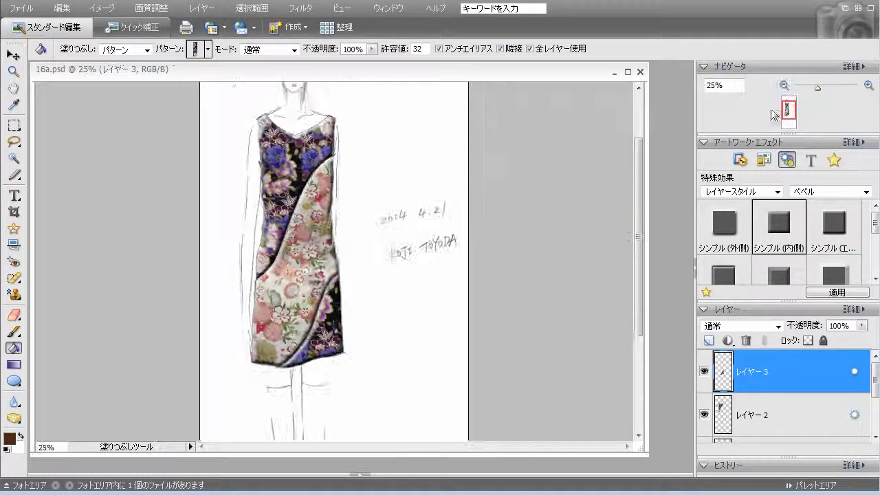
{"action": "left_click_drag", "start_coordinate": [638, 292], "coordinate": [637, 377]}
{"action": "key", "text": "ctrl+plus"}
{"action": "key", "text": "ctrl+plus"}
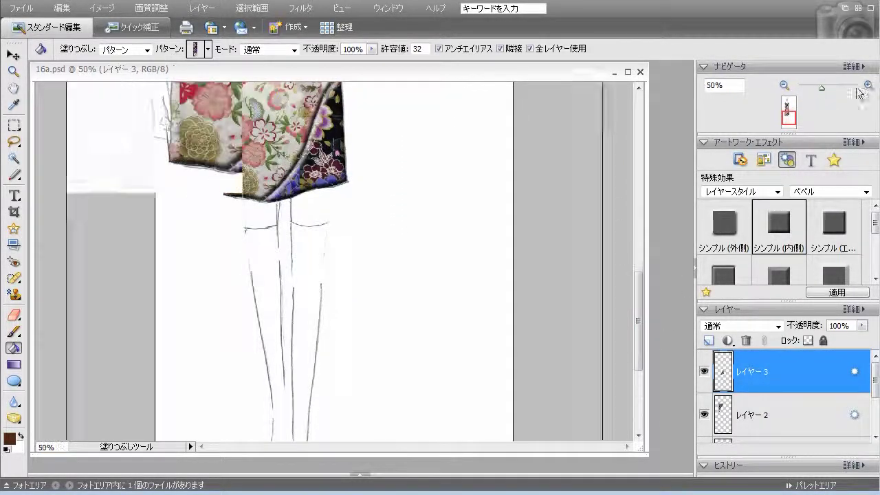
{"action": "left_click_drag", "start_coordinate": [643, 274], "coordinate": [641, 327]}
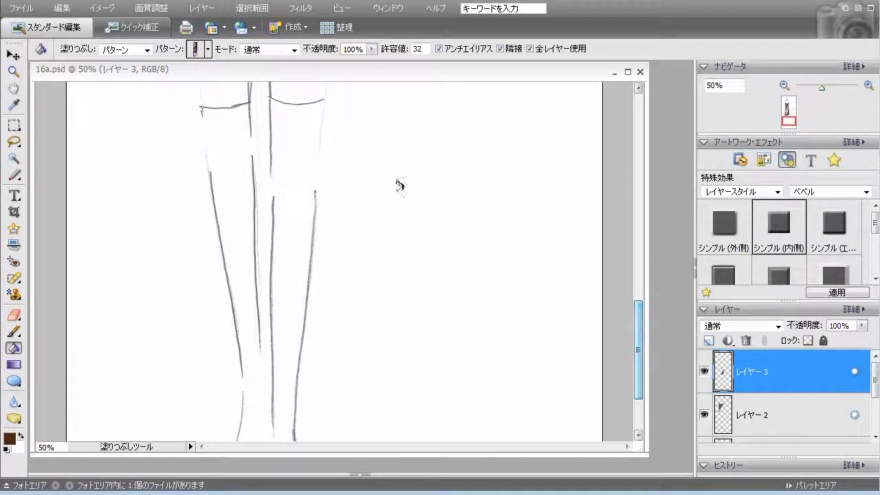
Choose the black-and-white ornamental pattern for the Paint Bucket and the Pattern Stamp, and add a new layer above the hem panel layer
{"action": "left_click", "coordinate": [206, 50]}
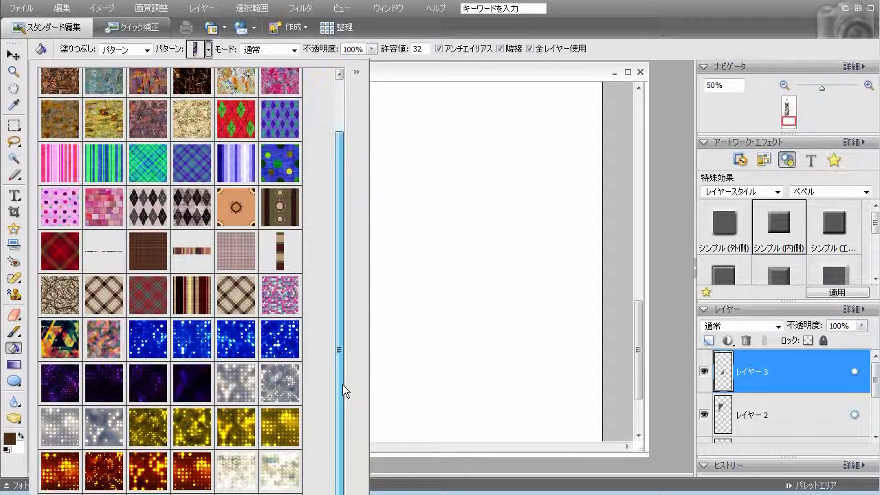
{"action": "left_click_drag", "start_coordinate": [343, 383], "coordinate": [353, 312]}
{"action": "left_click", "coordinate": [211, 97]}
{"action": "left_click", "coordinate": [470, 73]}
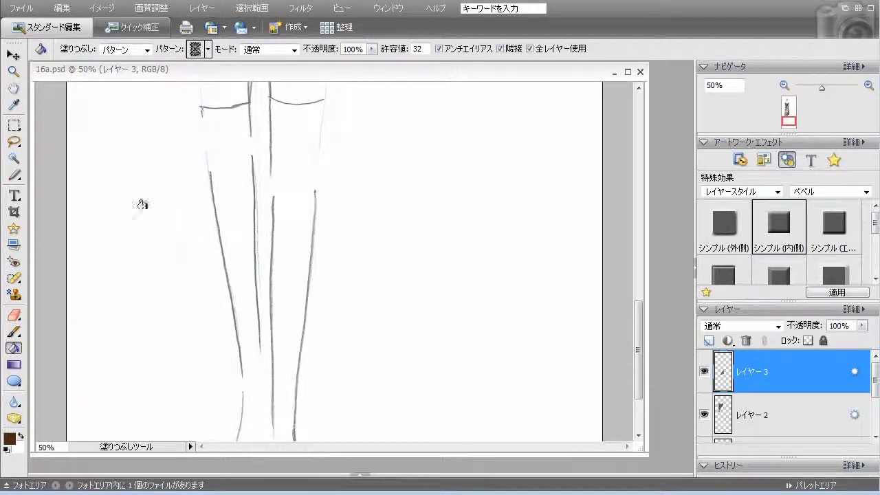
{"action": "left_click", "coordinate": [14, 294]}
{"action": "left_click", "coordinate": [428, 49]}
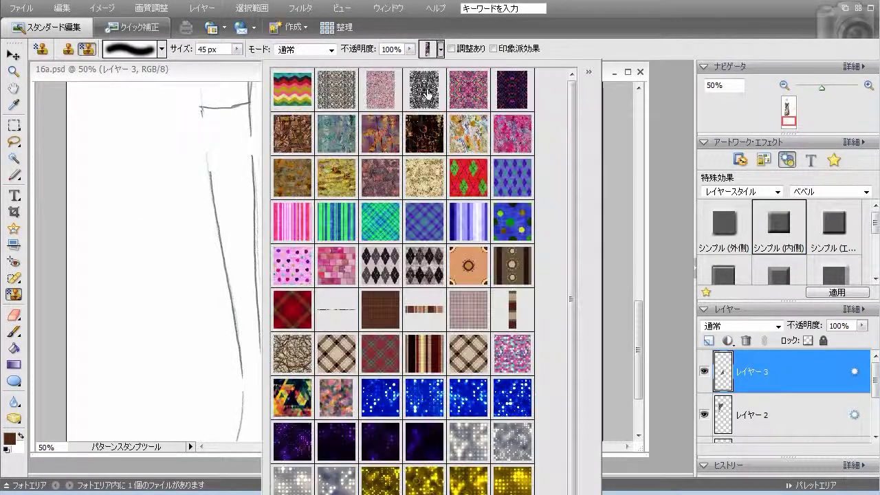
{"action": "left_click", "coordinate": [648, 146]}
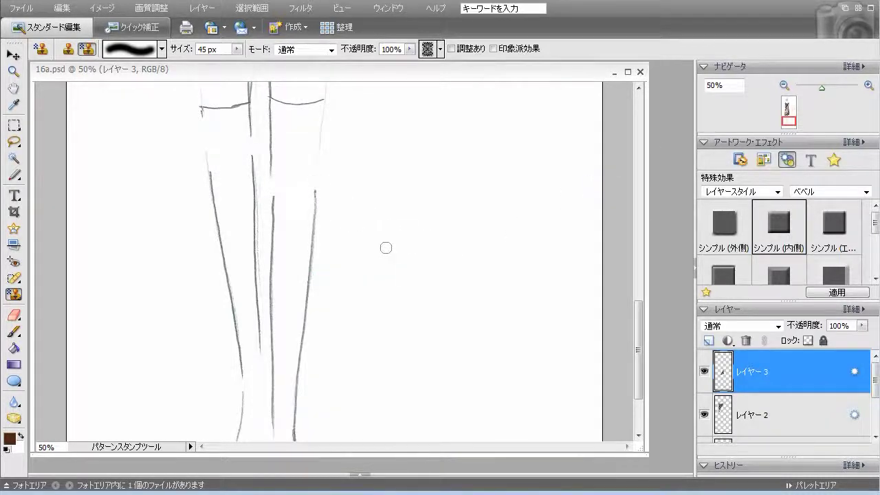
{"action": "left_click", "coordinate": [709, 341]}
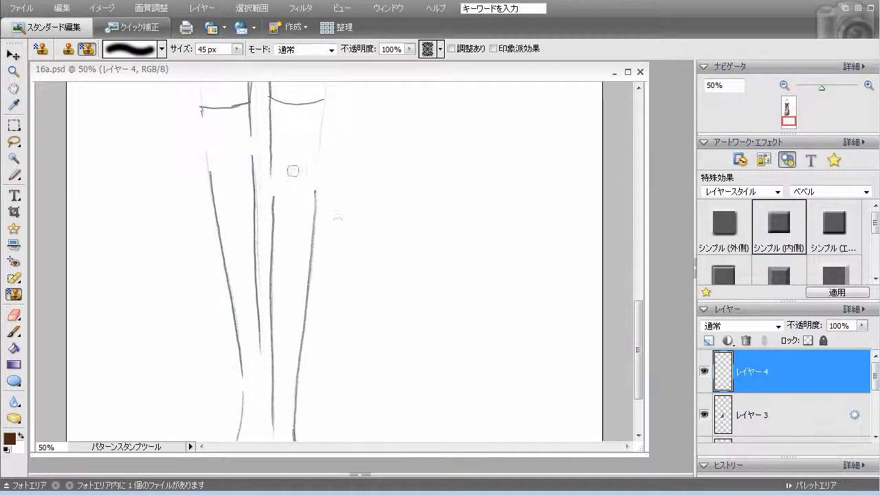
{"action": "mouse_move", "coordinate": [288, 122]}
{"action": "left_mouse_down"}
{"action": "mouse_move", "coordinate": [282, 162]}
{"action": "mouse_move", "coordinate": [287, 138]}
{"action": "mouse_move", "coordinate": [301, 191]}
{"action": "mouse_move", "coordinate": [309, 114]}
{"action": "left_mouse_up"}
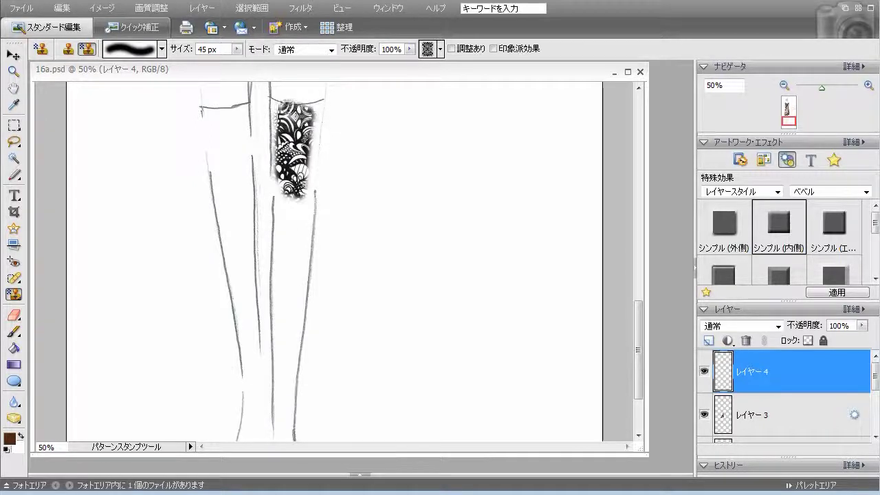
{"action": "left_click", "coordinate": [75, 9]}
{"action": "left_click", "coordinate": [77, 21]}
Paint the leg beneath the dark hem panel from the knee line to the ankle with the black-and-white Pattern Stamp at 45 px
{"action": "mouse_move", "coordinate": [280, 113]}
{"action": "left_mouse_down"}
{"action": "mouse_move", "coordinate": [306, 124]}
{"action": "mouse_move", "coordinate": [297, 187]}
{"action": "mouse_move", "coordinate": [285, 137]}
{"action": "left_mouse_up"}
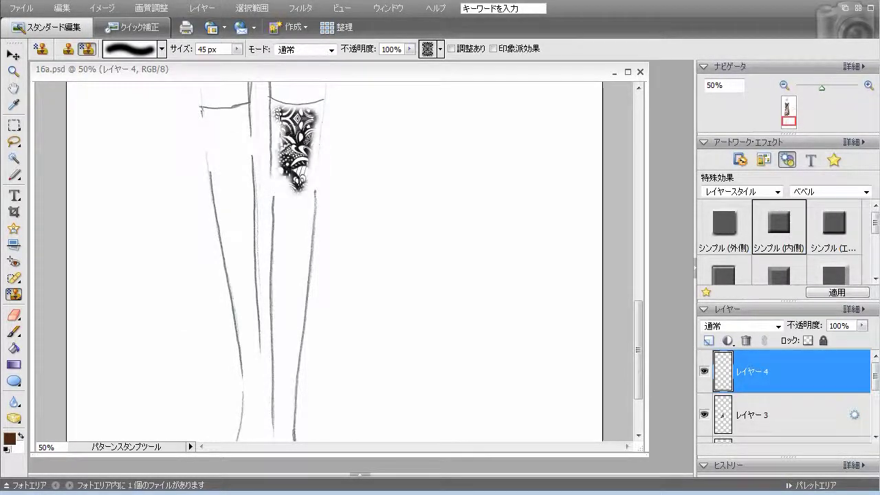
{"action": "mouse_move", "coordinate": [289, 186]}
{"action": "left_mouse_down"}
{"action": "mouse_move", "coordinate": [296, 246]}
{"action": "mouse_move", "coordinate": [285, 299]}
{"action": "mouse_move", "coordinate": [289, 282]}
{"action": "mouse_move", "coordinate": [296, 303]}
{"action": "left_mouse_up"}
{"action": "mouse_move", "coordinate": [284, 332]}
{"action": "left_mouse_down"}
{"action": "mouse_move", "coordinate": [284, 430]}
{"action": "mouse_move", "coordinate": [308, 137]}
{"action": "left_mouse_up"}
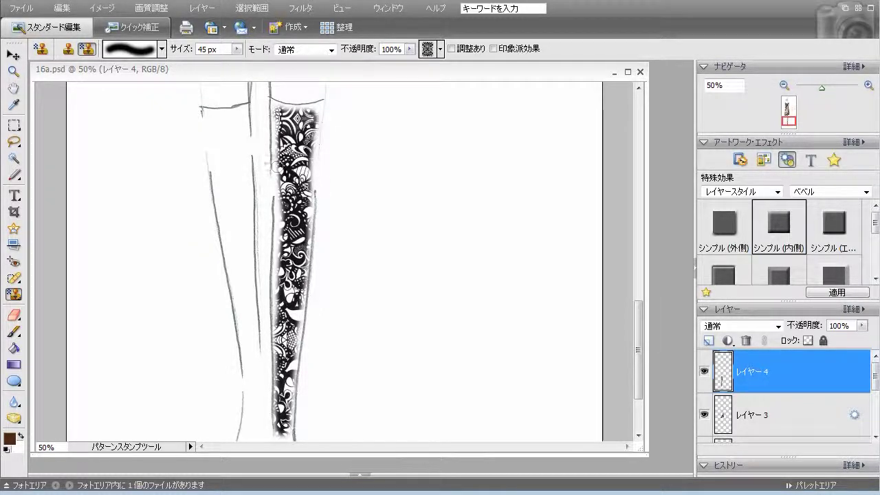
Paint the other leg with the black-and-white Pattern Stamp and extend the pattern down both ankles to the feet
{"action": "mouse_move", "coordinate": [214, 116]}
{"action": "left_mouse_down"}
{"action": "mouse_move", "coordinate": [234, 152]}
{"action": "mouse_move", "coordinate": [227, 223]}
{"action": "mouse_move", "coordinate": [253, 375]}
{"action": "mouse_move", "coordinate": [248, 324]}
{"action": "left_mouse_up"}
{"action": "left_click_drag", "start_coordinate": [242, 277], "coordinate": [240, 220]}
{"action": "left_click_drag", "start_coordinate": [240, 165], "coordinate": [242, 121]}
{"action": "left_click_drag", "start_coordinate": [638, 354], "coordinate": [638, 382]}
{"action": "mouse_move", "coordinate": [287, 334]}
{"action": "left_mouse_down"}
{"action": "mouse_move", "coordinate": [295, 388]}
{"action": "mouse_move", "coordinate": [285, 323]}
{"action": "left_mouse_up"}
{"action": "left_click_drag", "start_coordinate": [250, 278], "coordinate": [251, 309]}
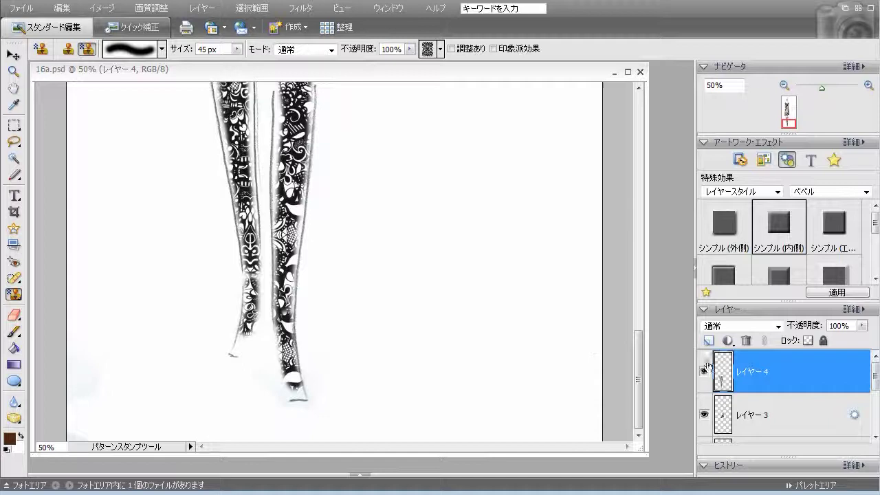
Apply the Circular Vignette image effect to the leg pattern layer and check the whole figure at 25% zoom
{"action": "left_click_drag", "start_coordinate": [639, 402], "coordinate": [638, 377]}
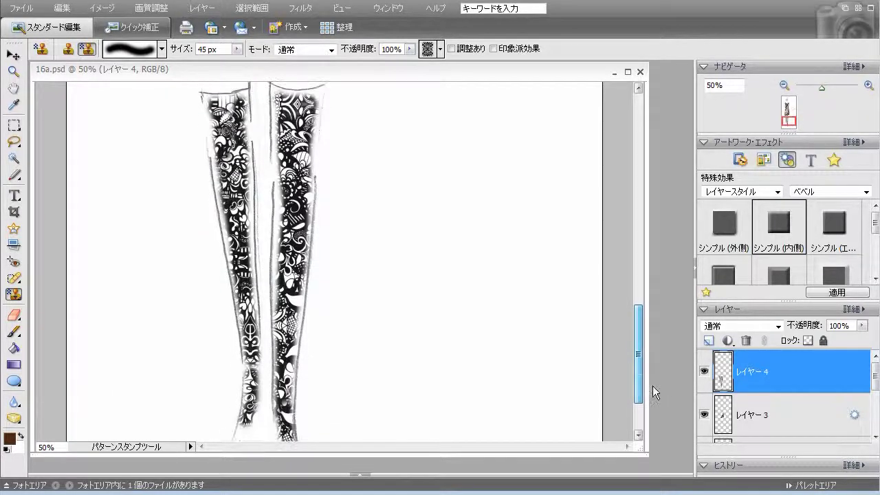
{"action": "left_click", "coordinate": [866, 192]}
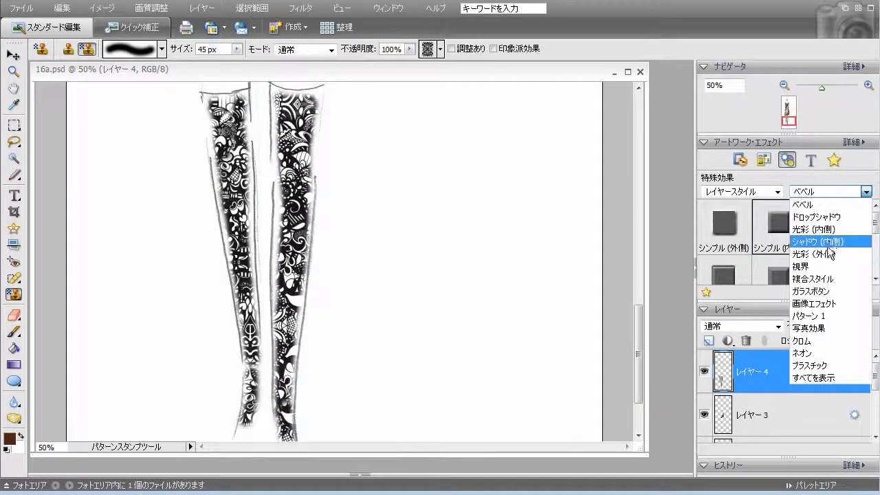
{"action": "left_click", "coordinate": [821, 303]}
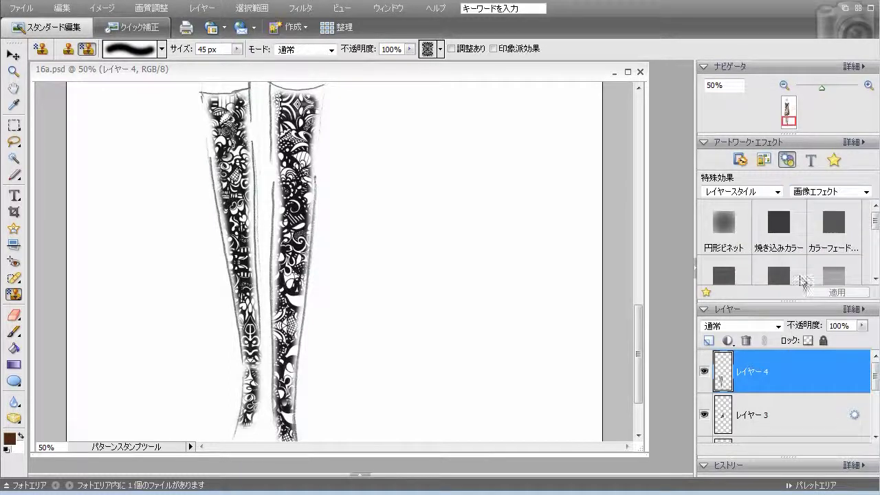
{"action": "double_click", "coordinate": [734, 241]}
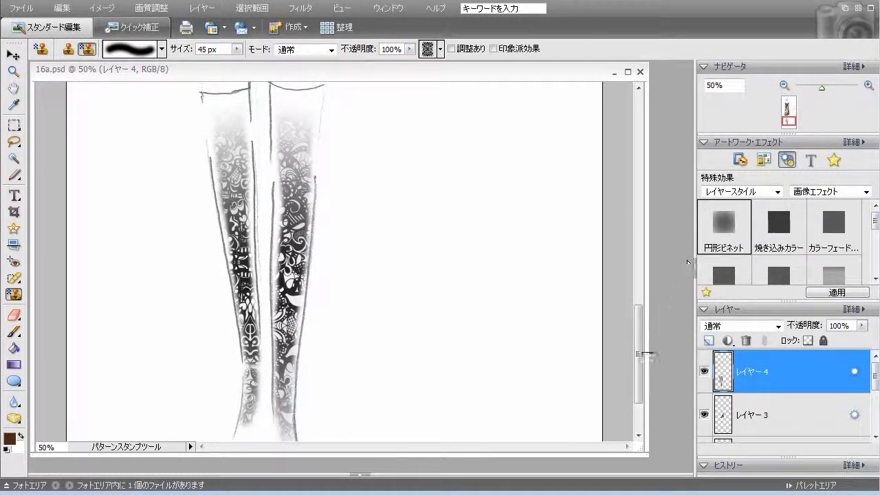
{"action": "mouse_move", "coordinate": [640, 365]}
{"action": "left_mouse_down"}
{"action": "mouse_move", "coordinate": [644, 180]}
{"action": "mouse_move", "coordinate": [658, 363]}
{"action": "mouse_move", "coordinate": [654, 255]}
{"action": "mouse_move", "coordinate": [663, 242]}
{"action": "left_mouse_up"}
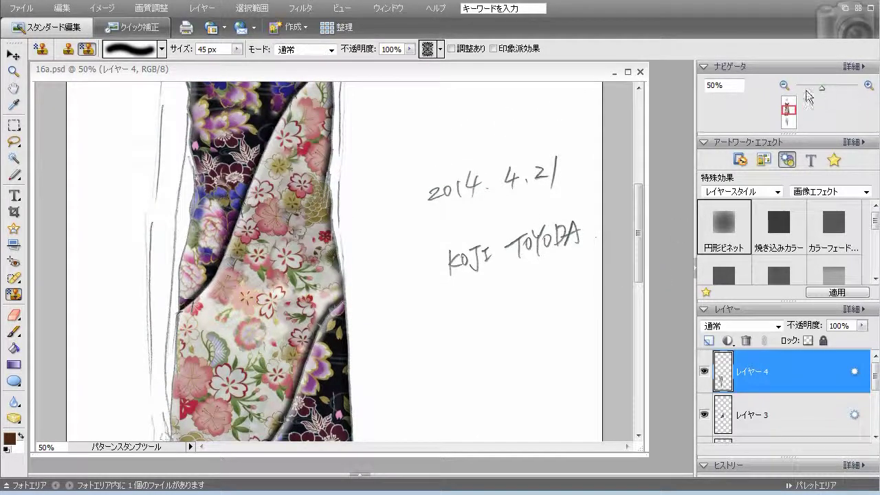
{"action": "left_click", "coordinate": [784, 87]}
{"action": "left_click", "coordinate": [784, 87]}
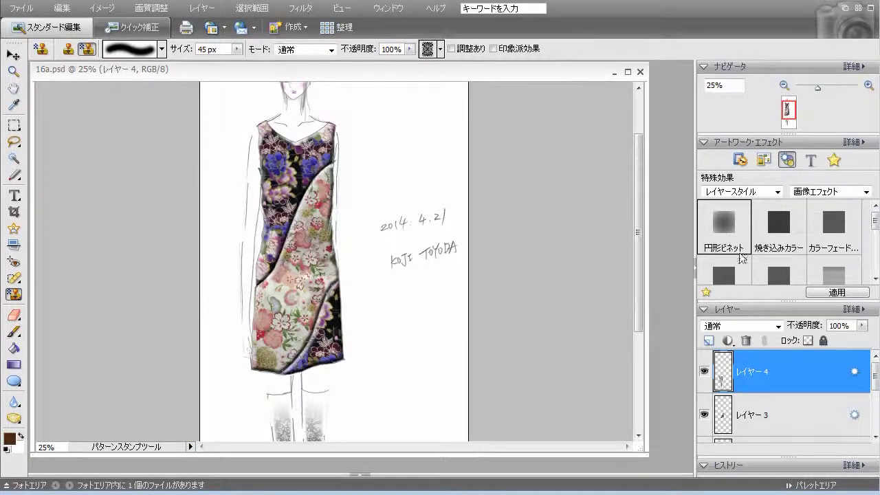
Apply the Low drop shadow layer style to Layer 1, the light floral dress panel
{"action": "left_click", "coordinate": [867, 87]}
{"action": "left_click", "coordinate": [867, 87]}
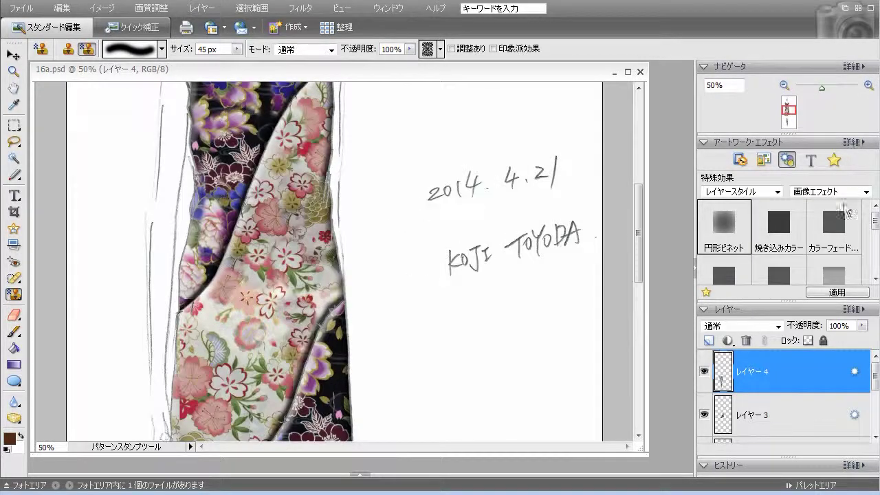
{"action": "left_click_drag", "start_coordinate": [637, 278], "coordinate": [638, 260]}
{"action": "left_click_drag", "start_coordinate": [872, 377], "coordinate": [875, 411]}
{"action": "left_click", "coordinate": [825, 381]}
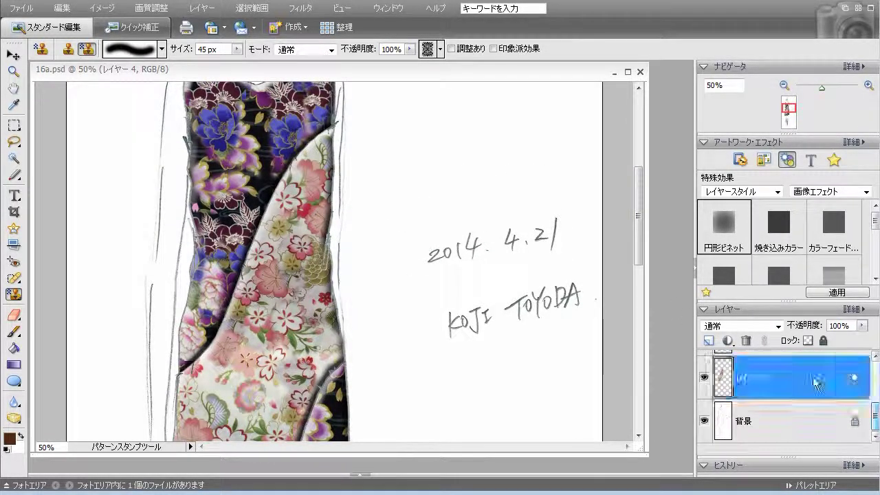
{"action": "left_click", "coordinate": [830, 192]}
{"action": "left_click", "coordinate": [825, 198]}
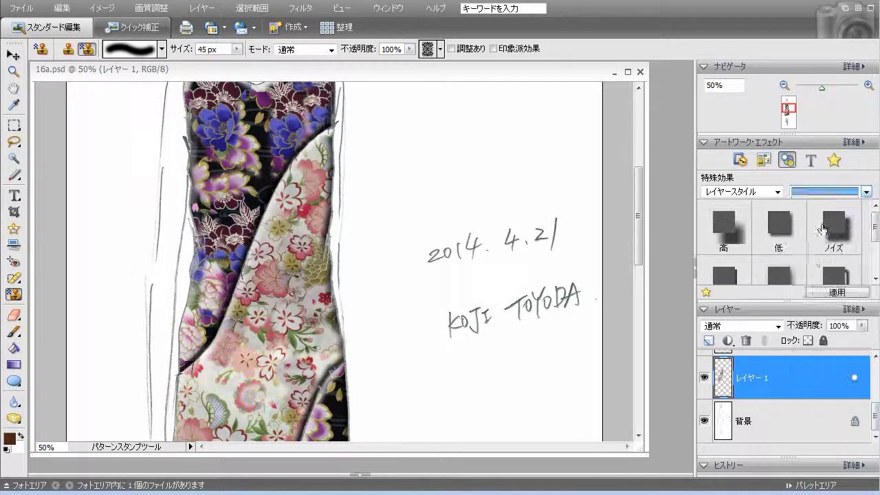
{"action": "double_click", "coordinate": [785, 230]}
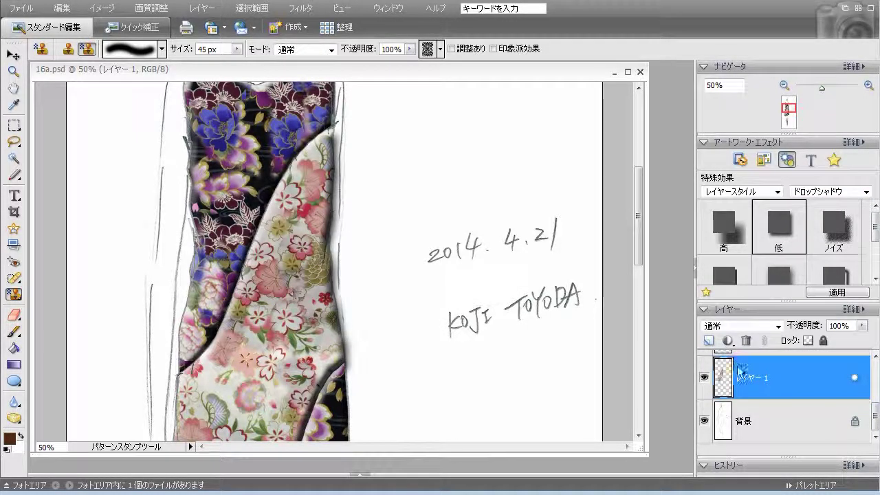
Apply the Low drop shadow to Layer 2, the dark bodice panel, and move that layer beneath Layer 1
{"action": "left_click_drag", "start_coordinate": [876, 428], "coordinate": [876, 410]}
{"action": "left_click", "coordinate": [812, 368]}
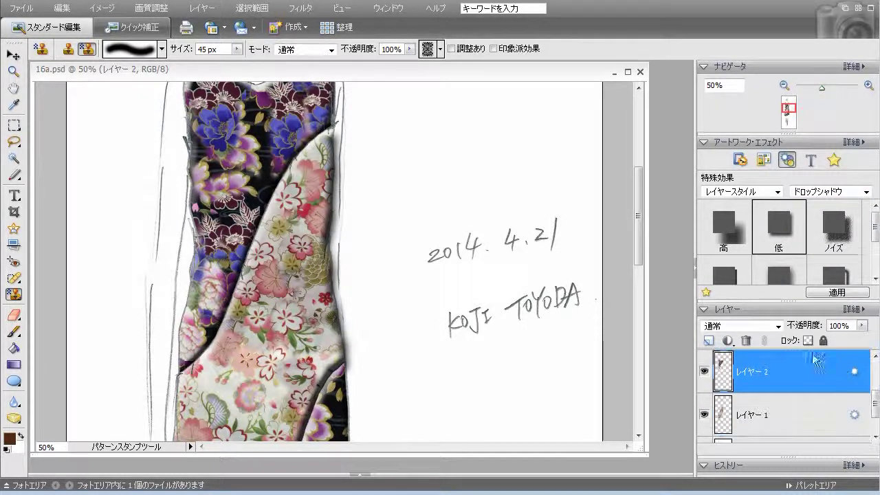
{"action": "double_click", "coordinate": [791, 236]}
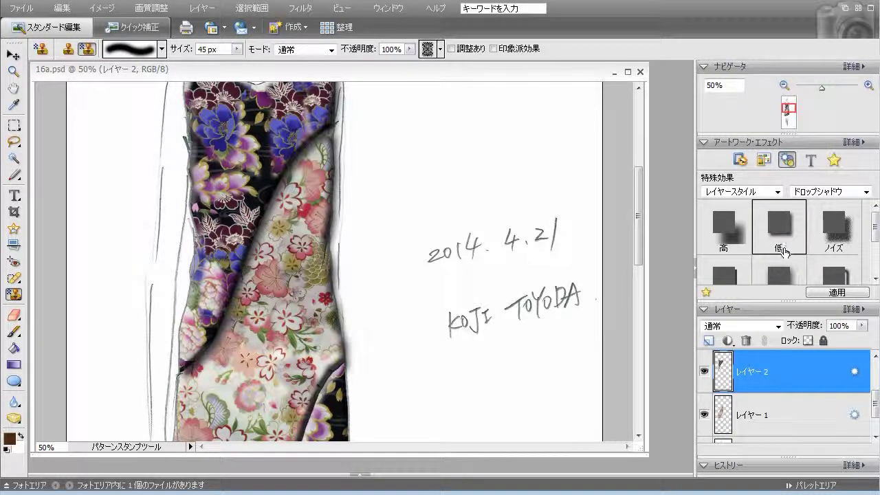
{"action": "left_click_drag", "start_coordinate": [639, 256], "coordinate": [638, 274]}
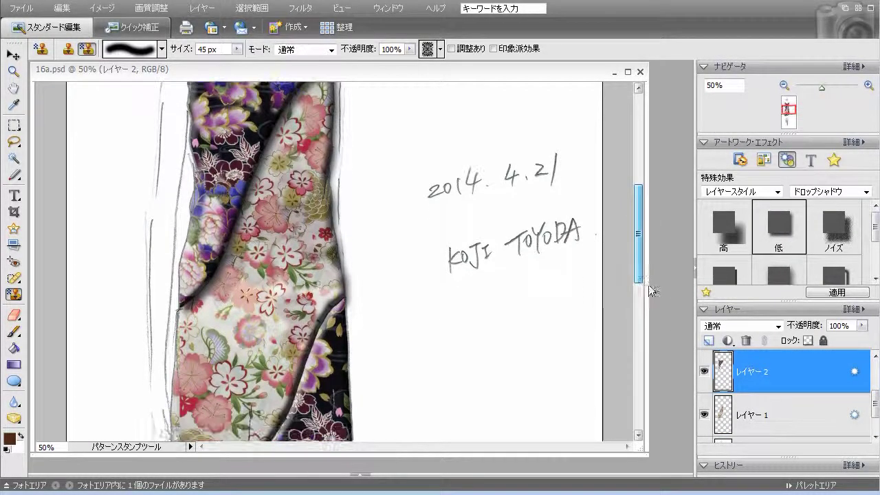
{"action": "left_click_drag", "start_coordinate": [825, 382], "coordinate": [839, 450]}
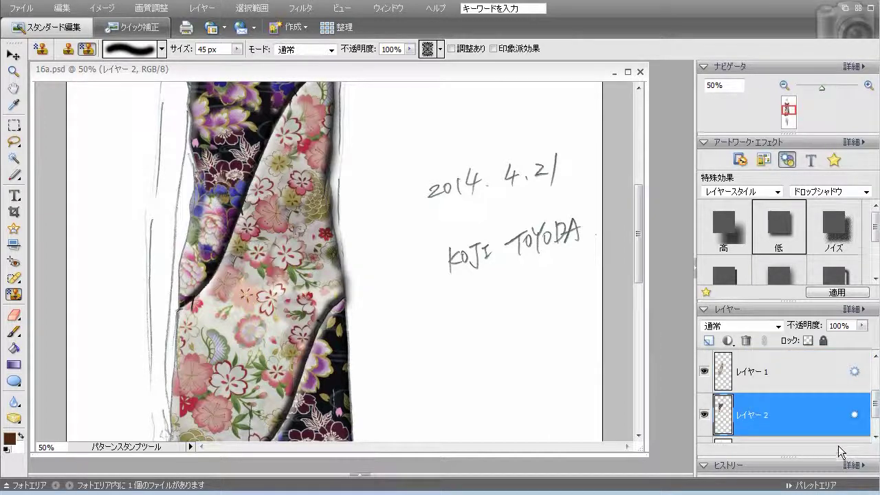
Apply the Low drop shadow to Layer 3, the dark hem panel
{"action": "left_click_drag", "start_coordinate": [876, 406], "coordinate": [877, 416]}
{"action": "scroll", "coordinate": [816, 385], "scroll_direction": "up", "scroll_amount": 2}
{"action": "left_click", "coordinate": [816, 374]}
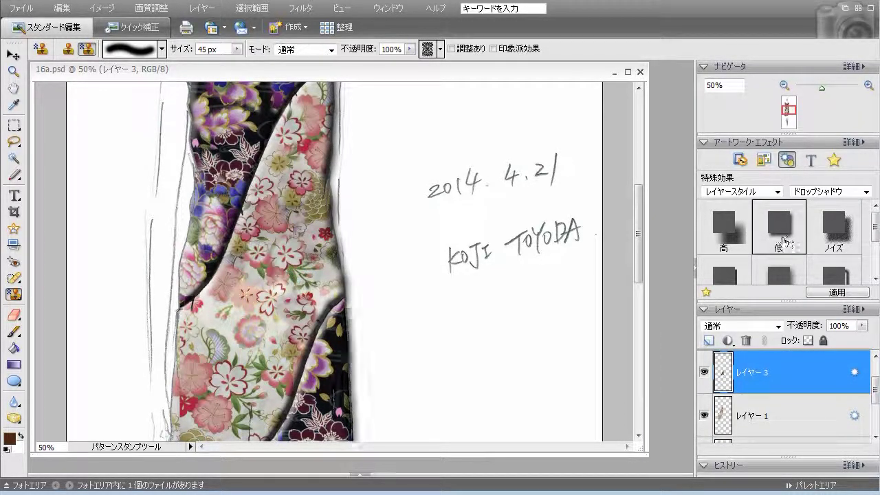
Switch to the Paint Bucket tool and browse its available fill patterns
{"action": "left_click_drag", "start_coordinate": [638, 272], "coordinate": [666, 165]}
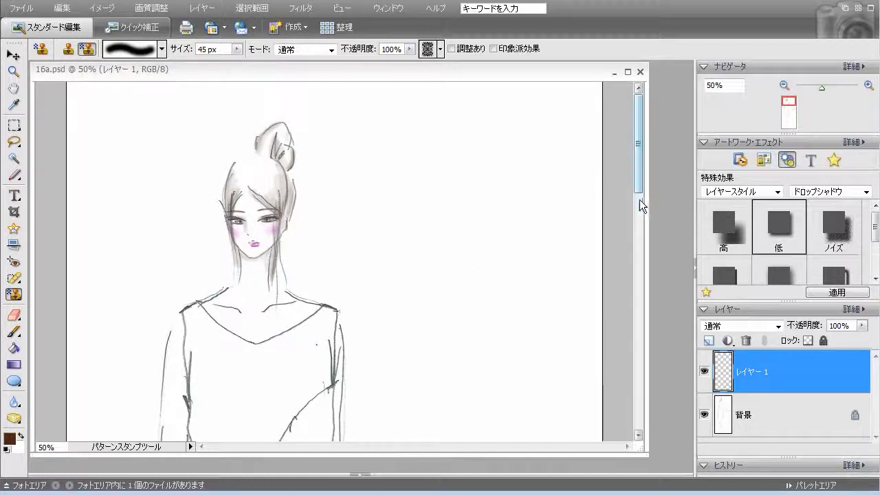
{"action": "mouse_move", "coordinate": [639, 180]}
{"action": "left_mouse_down"}
{"action": "mouse_move", "coordinate": [637, 257]}
{"action": "mouse_move", "coordinate": [638, 180]}
{"action": "left_mouse_up"}
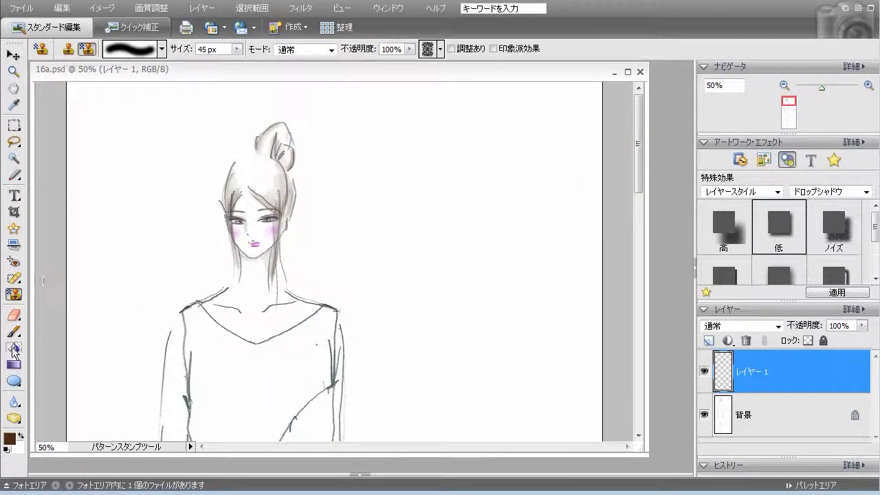
{"action": "left_click", "coordinate": [14, 349]}
{"action": "left_click", "coordinate": [206, 48]}
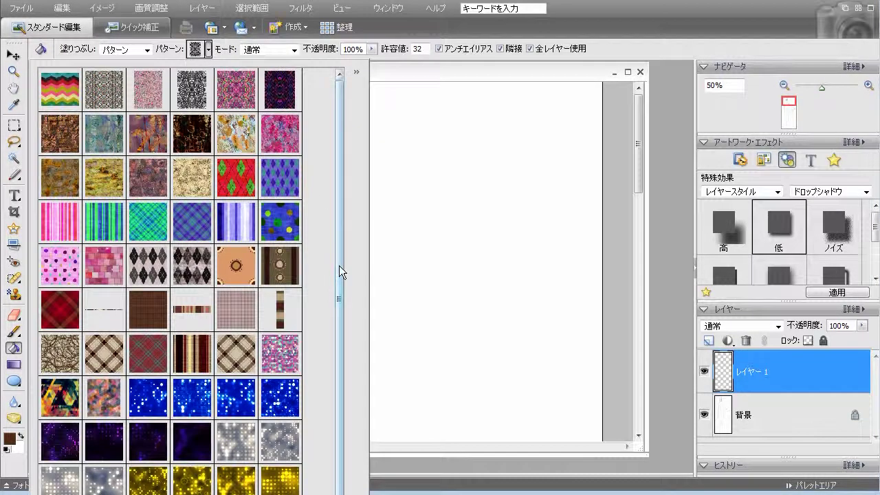
{"action": "left_click_drag", "start_coordinate": [339, 264], "coordinate": [342, 317]}
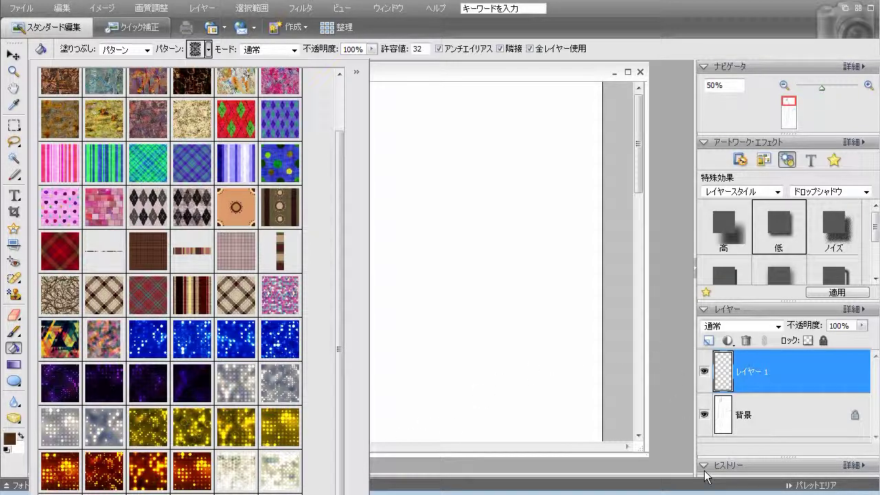
{"action": "left_click", "coordinate": [599, 73]}
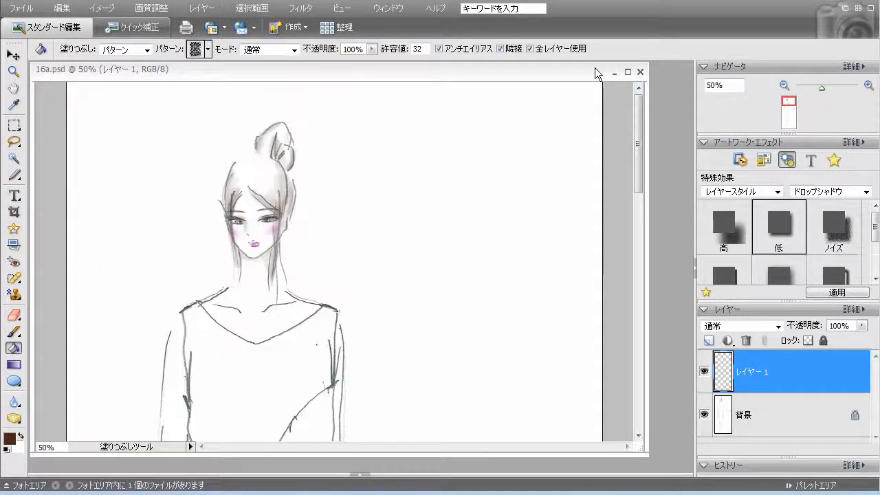
Open the file 16b.psd and enlarge its document window over the other drawing
{"action": "left_click", "coordinate": [20, 8]}
{"action": "left_click", "coordinate": [40, 48]}
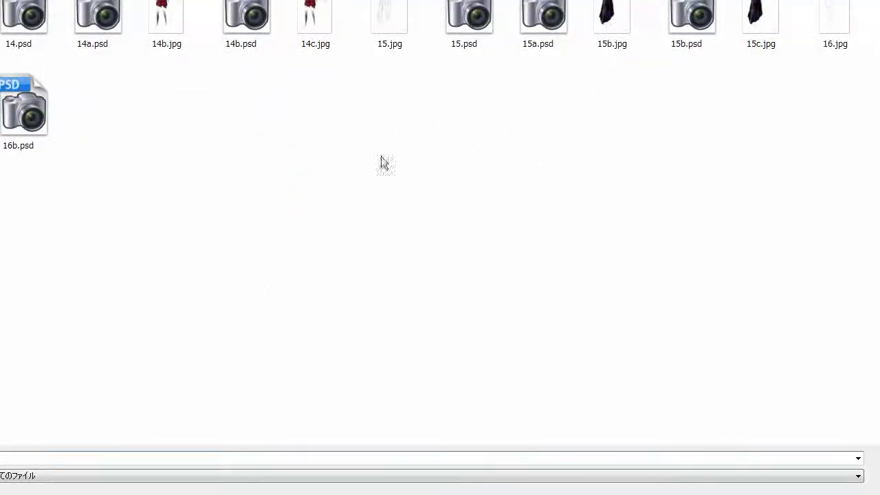
{"action": "double_click", "coordinate": [33, 127]}
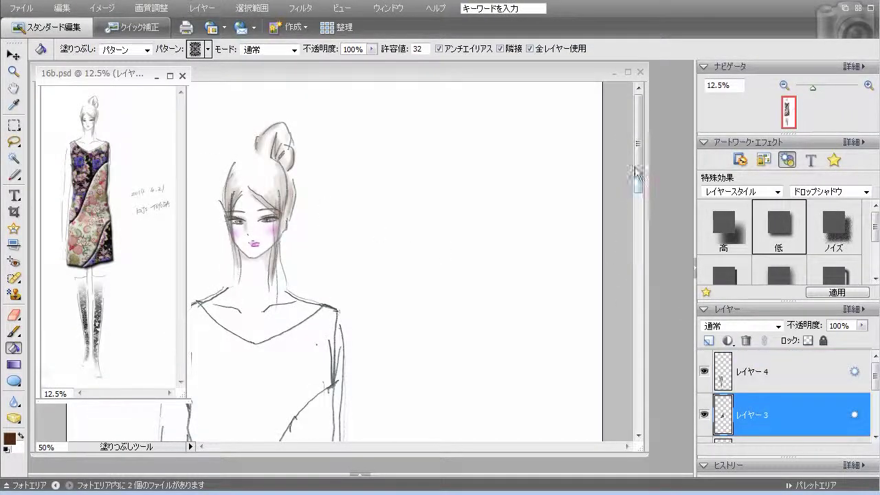
{"action": "left_click", "coordinate": [640, 72]}
{"action": "left_click", "coordinate": [464, 187]}
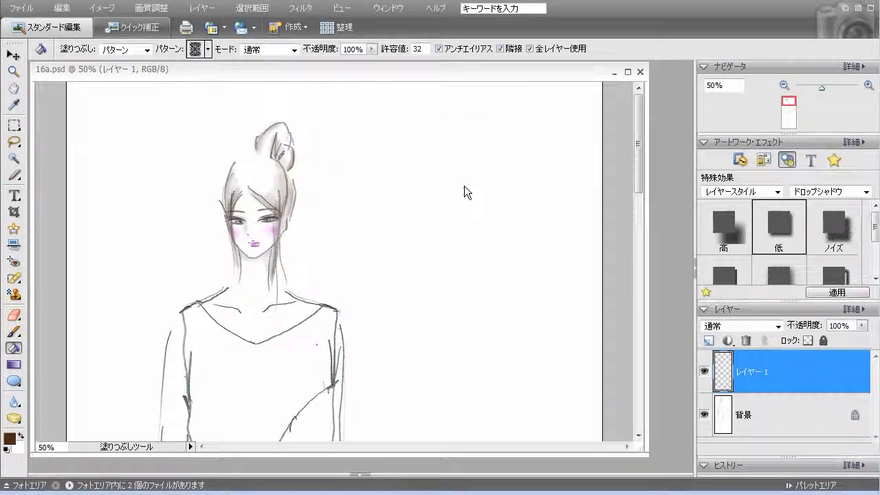
{"action": "left_click_drag", "start_coordinate": [191, 399], "coordinate": [628, 463]}
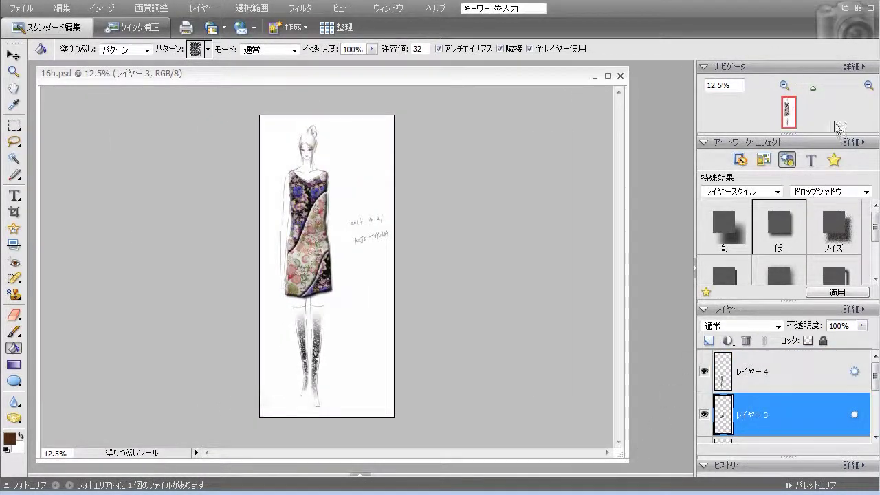
Examine the patterned dress in 16b.psd from the face down to the knees at 50% zoom
{"action": "left_click", "coordinate": [868, 86]}
{"action": "left_click", "coordinate": [868, 86]}
{"action": "left_click", "coordinate": [868, 86]}
{"action": "left_click", "coordinate": [867, 86]}
{"action": "scroll", "coordinate": [594, 200], "scroll_direction": "up", "scroll_amount": 8}
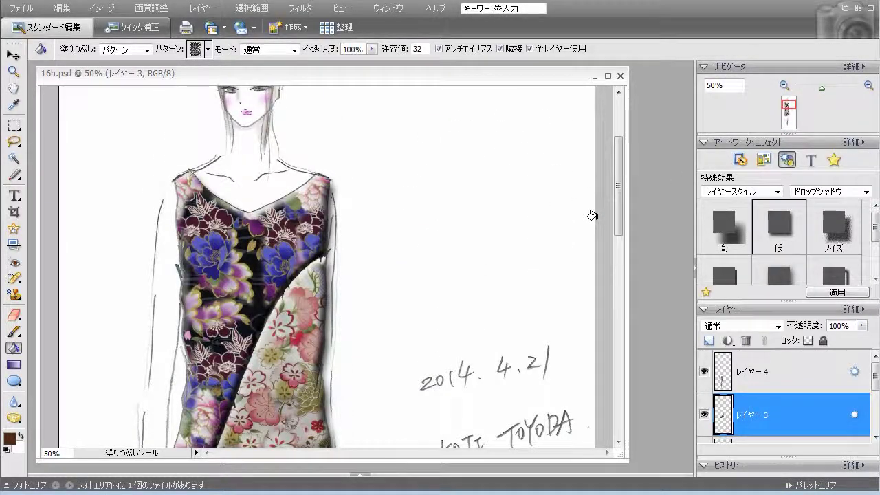
{"action": "scroll", "coordinate": [592, 215], "scroll_direction": "down", "scroll_amount": 6}
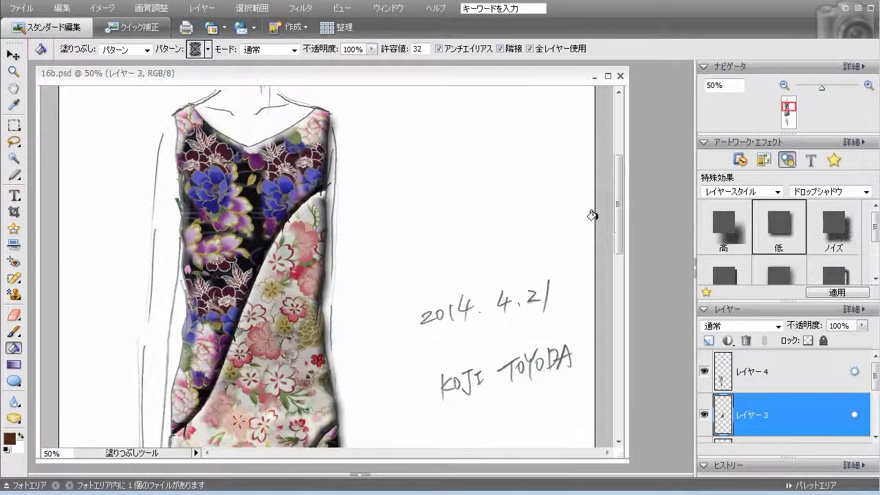
{"action": "scroll", "coordinate": [592, 215], "scroll_direction": "down", "scroll_amount": 5}
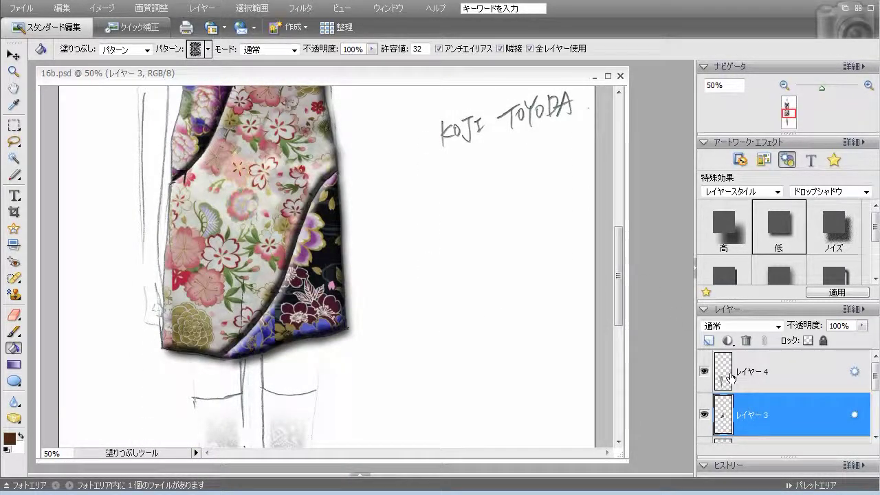
Hide Layer 2 and Layer 3 so that the dark bodice and hem panels are not shown
{"action": "scroll", "coordinate": [731, 377], "scroll_direction": "down", "scroll_amount": 2}
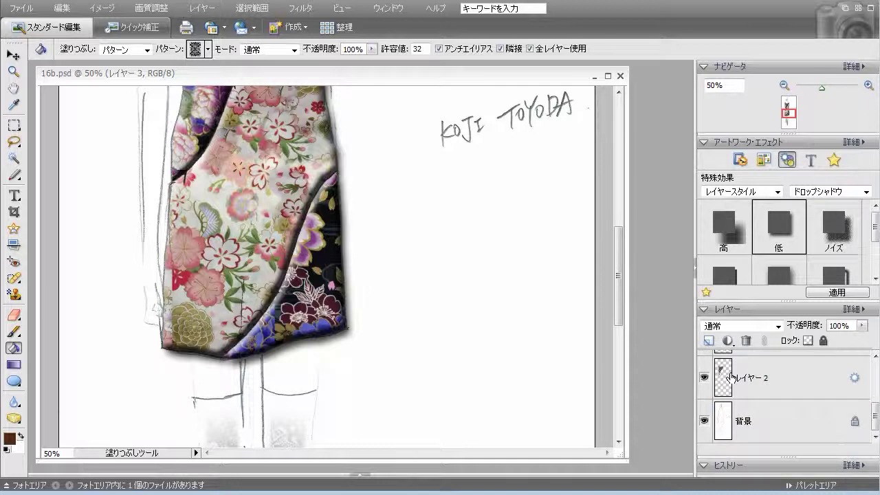
{"action": "left_click", "coordinate": [706, 384]}
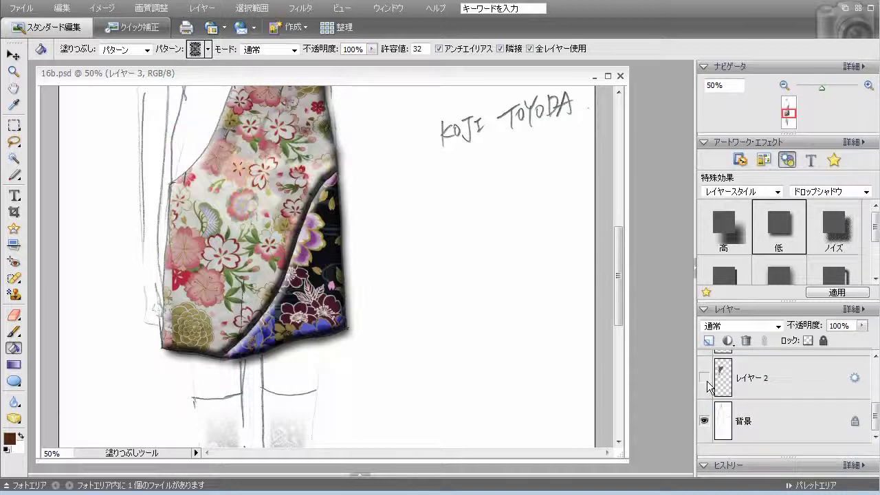
{"action": "scroll", "coordinate": [708, 387], "scroll_direction": "up", "scroll_amount": 2}
{"action": "left_click", "coordinate": [705, 378]}
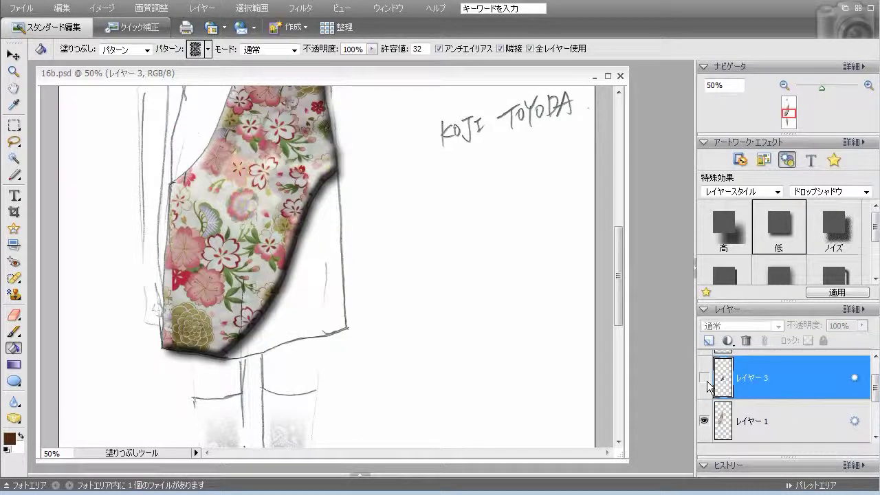
Select Layer 1 and clear its layer style from the light floral panel
{"action": "scroll", "coordinate": [707, 381], "scroll_direction": "up", "scroll_amount": 1}
{"action": "scroll", "coordinate": [709, 385], "scroll_direction": "down", "scroll_amount": 2}
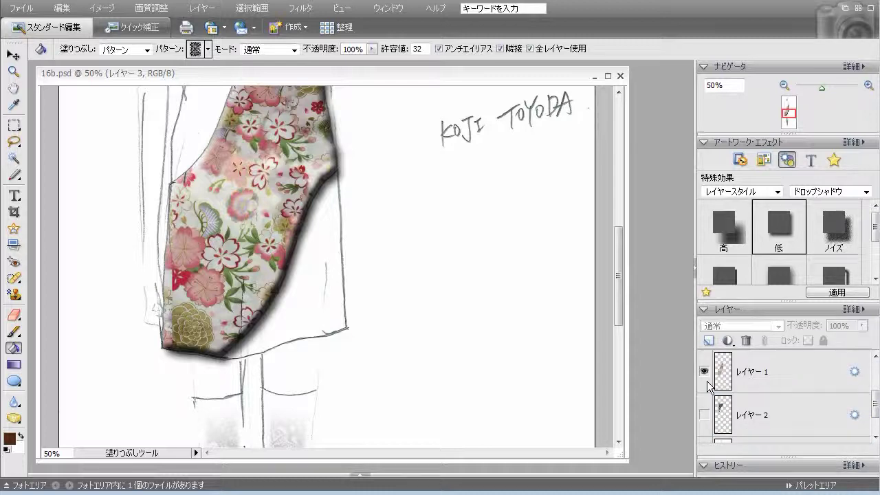
{"action": "left_click", "coordinate": [764, 381]}
{"action": "right_click", "coordinate": [765, 381]}
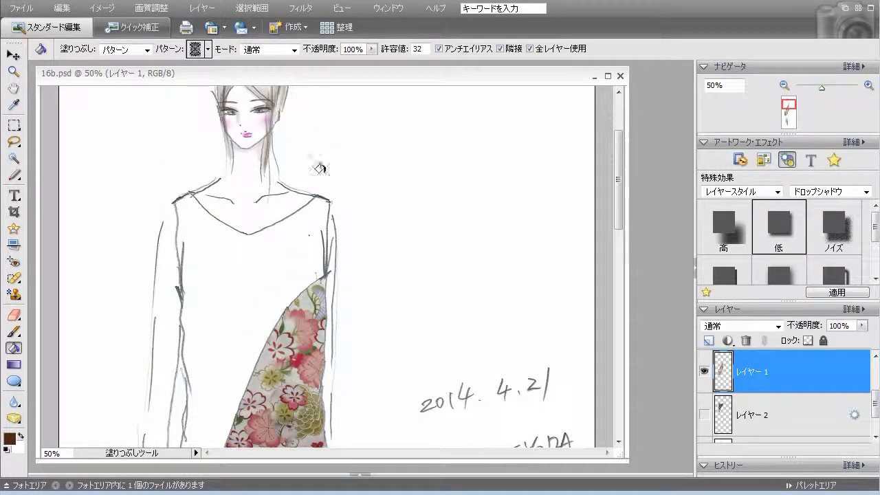
Fill the empty bodice and hem panels on Layer 1 with the beige pattern of white light dots
{"action": "left_click", "coordinate": [208, 49]}
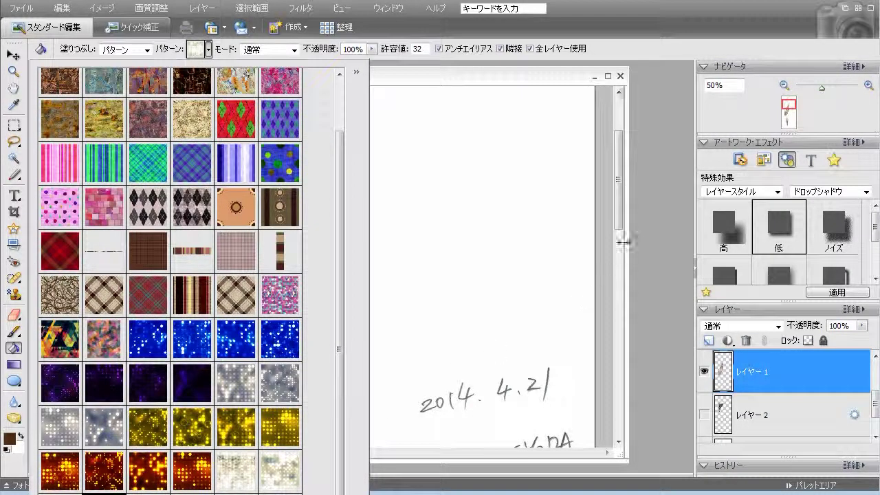
{"action": "left_click", "coordinate": [621, 214]}
{"action": "left_click", "coordinate": [269, 269]}
{"action": "scroll", "coordinate": [550, 313], "scroll_direction": "down", "scroll_amount": 5}
{"action": "left_click", "coordinate": [301, 300]}
{"action": "scroll", "coordinate": [478, 311], "scroll_direction": "up", "scroll_amount": 5}
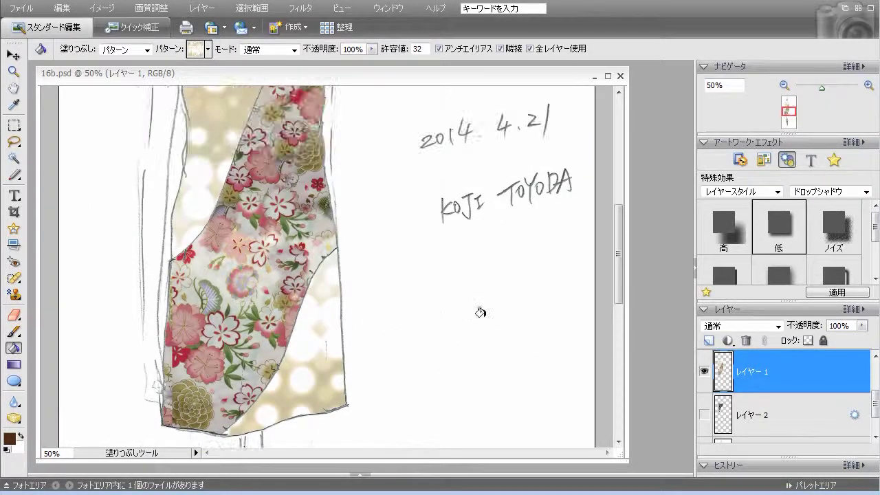
{"action": "scroll", "coordinate": [479, 317], "scroll_direction": "down", "scroll_amount": 5}
{"action": "scroll", "coordinate": [479, 316], "scroll_direction": "down", "scroll_amount": 4}
{"action": "scroll", "coordinate": [479, 316], "scroll_direction": "up", "scroll_amount": 7}
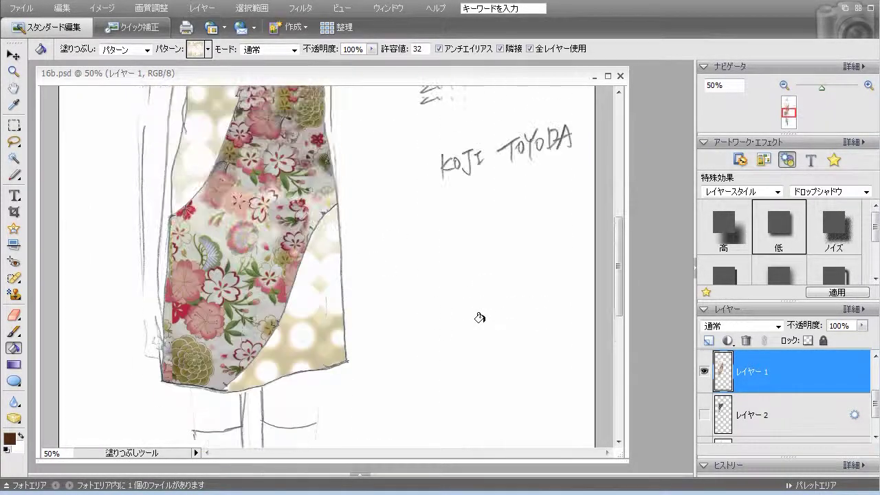
{"action": "scroll", "coordinate": [478, 314], "scroll_direction": "up", "scroll_amount": 3}
{"action": "scroll", "coordinate": [478, 315], "scroll_direction": "down", "scroll_amount": 2}
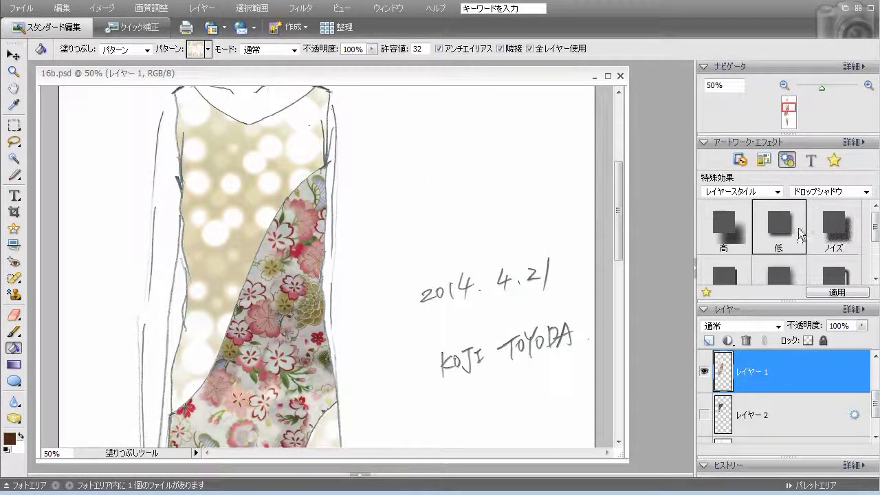
Apply the Simple Inner bevel layer style to Layer 1
{"action": "left_click", "coordinate": [829, 191]}
{"action": "left_click", "coordinate": [815, 202]}
{"action": "double_click", "coordinate": [794, 227]}
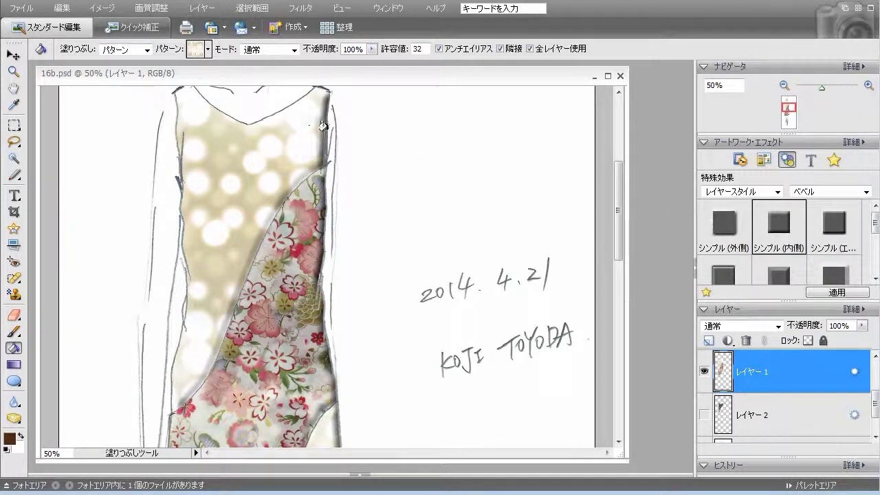
Undo the bevel style and both beige dotted fills on Layer 1
{"action": "left_click", "coordinate": [62, 8]}
{"action": "left_click", "coordinate": [66, 17]}
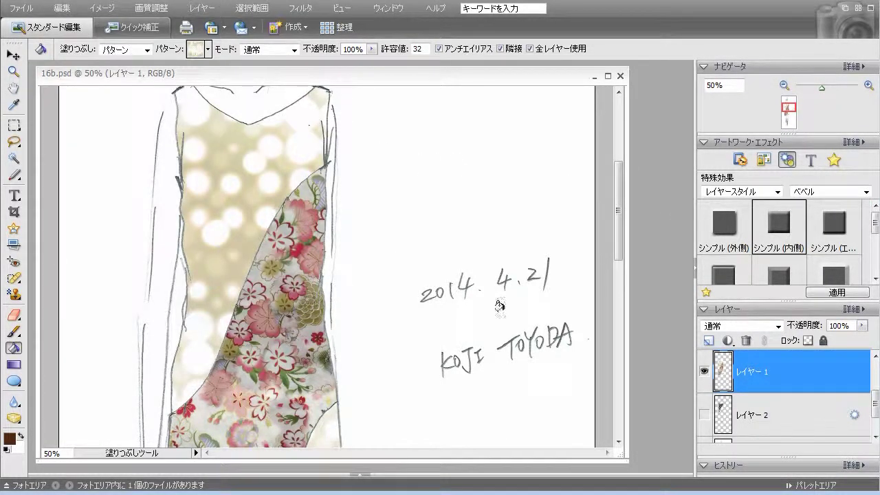
{"action": "left_click", "coordinate": [68, 9]}
{"action": "left_click", "coordinate": [73, 23]}
{"action": "left_click", "coordinate": [70, 9]}
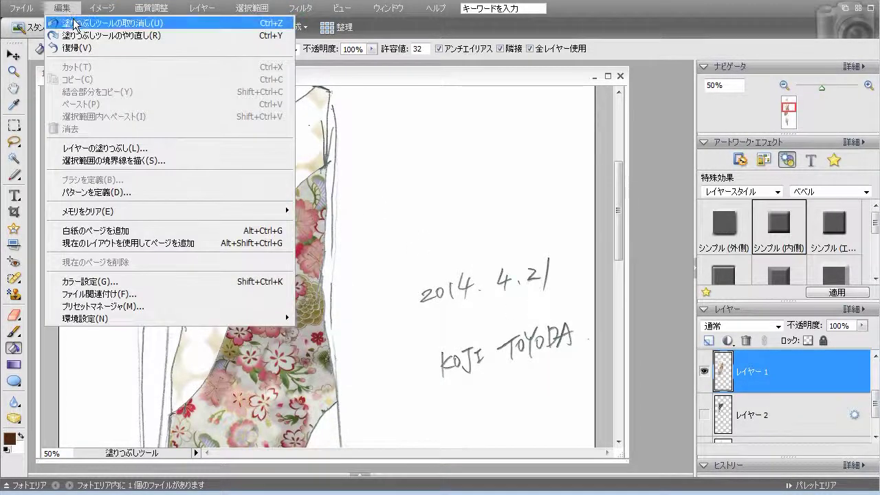
{"action": "left_click", "coordinate": [76, 22]}
{"action": "left_click_drag", "start_coordinate": [777, 371], "coordinate": [777, 396]}
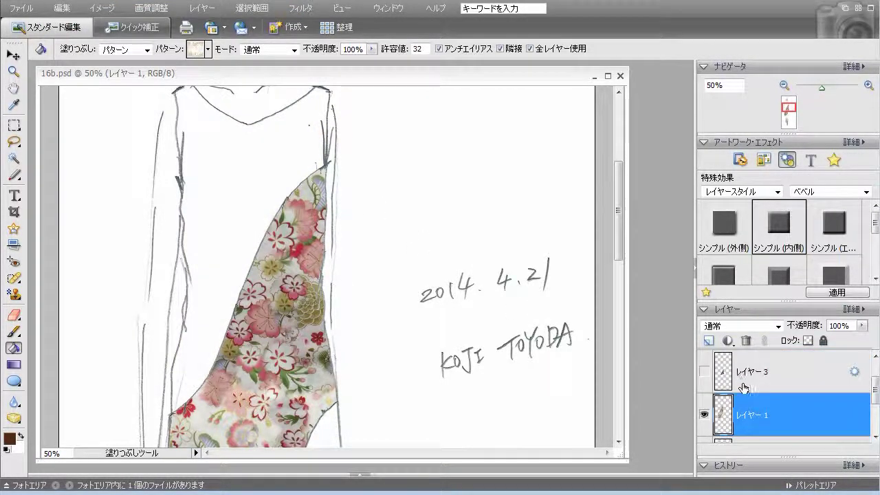